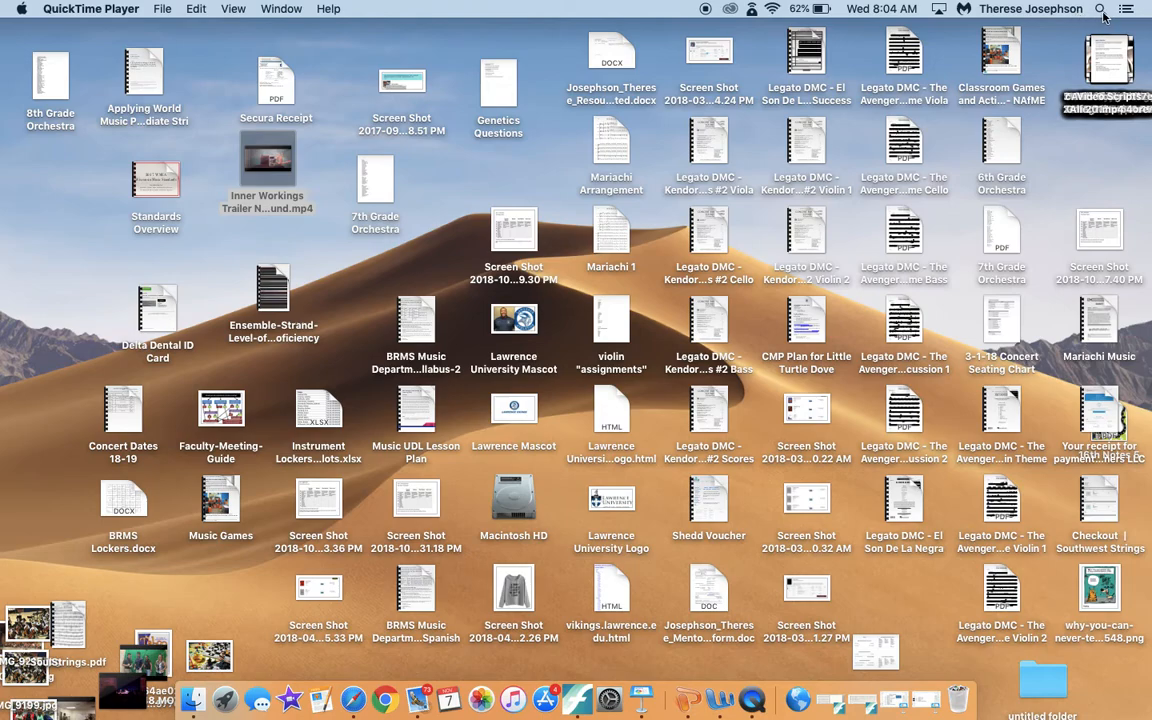
Step: Open GarageBand, skip locating the missing movie file, and close the Students Services project
{"action": "left_click", "coordinate": [1100, 9]}
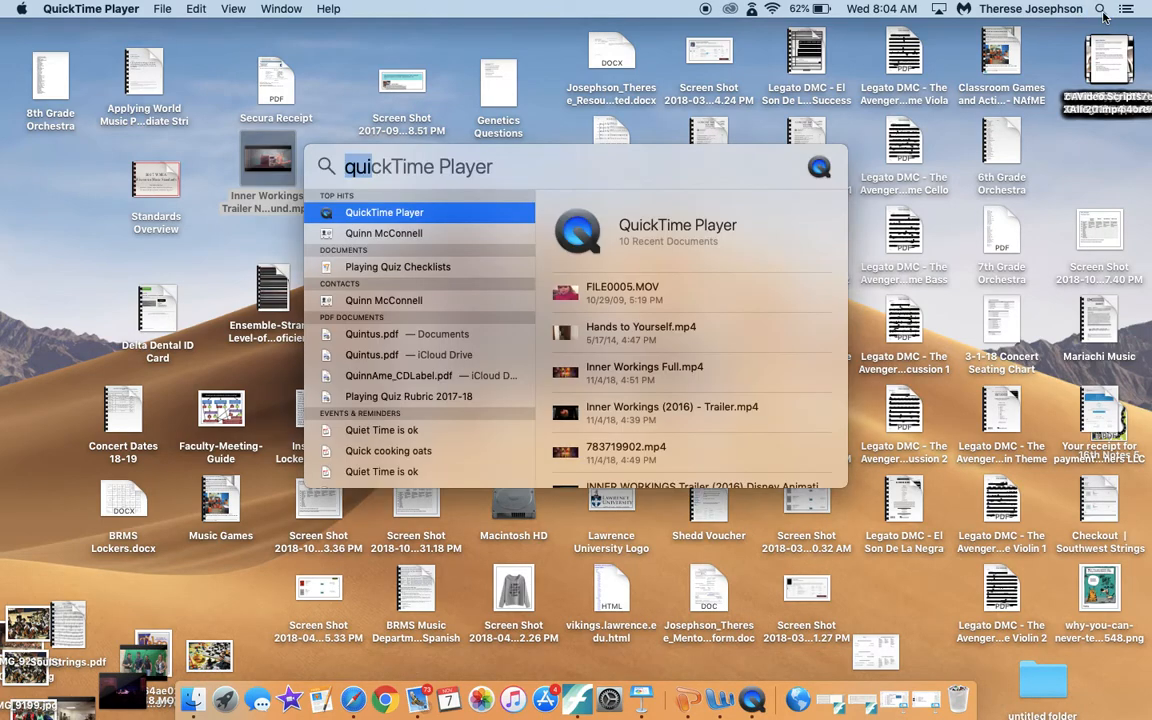
{"action": "type", "text": "gar"}
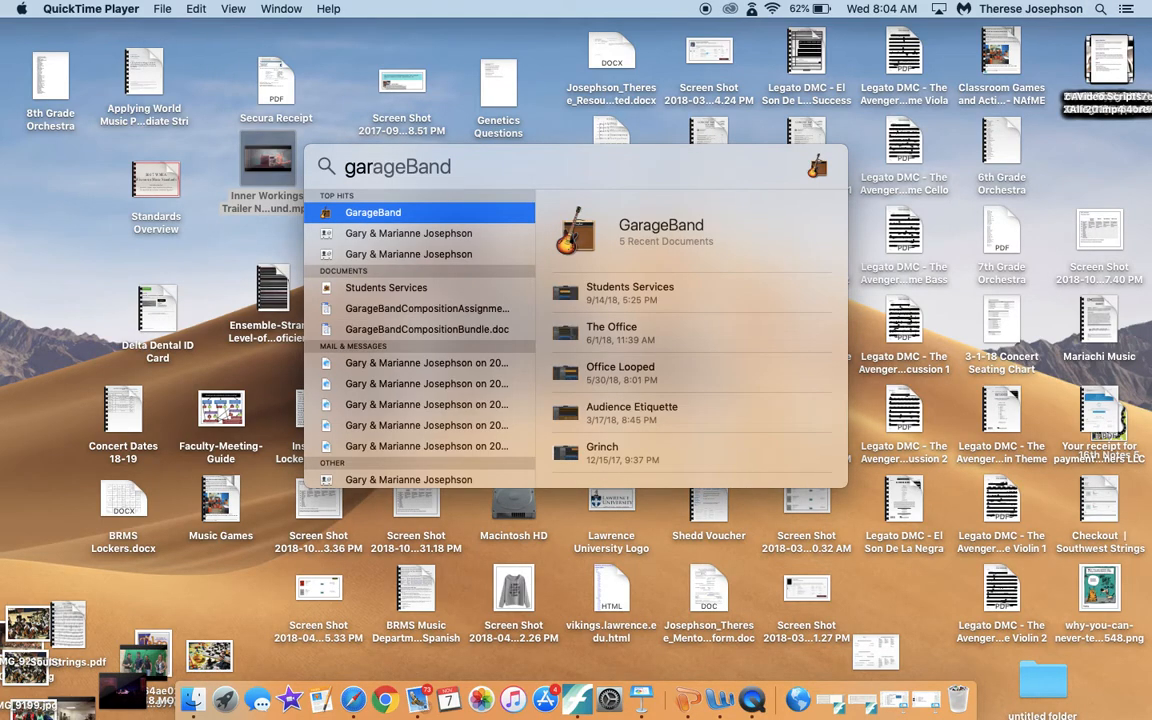
{"action": "left_click", "coordinate": [407, 213]}
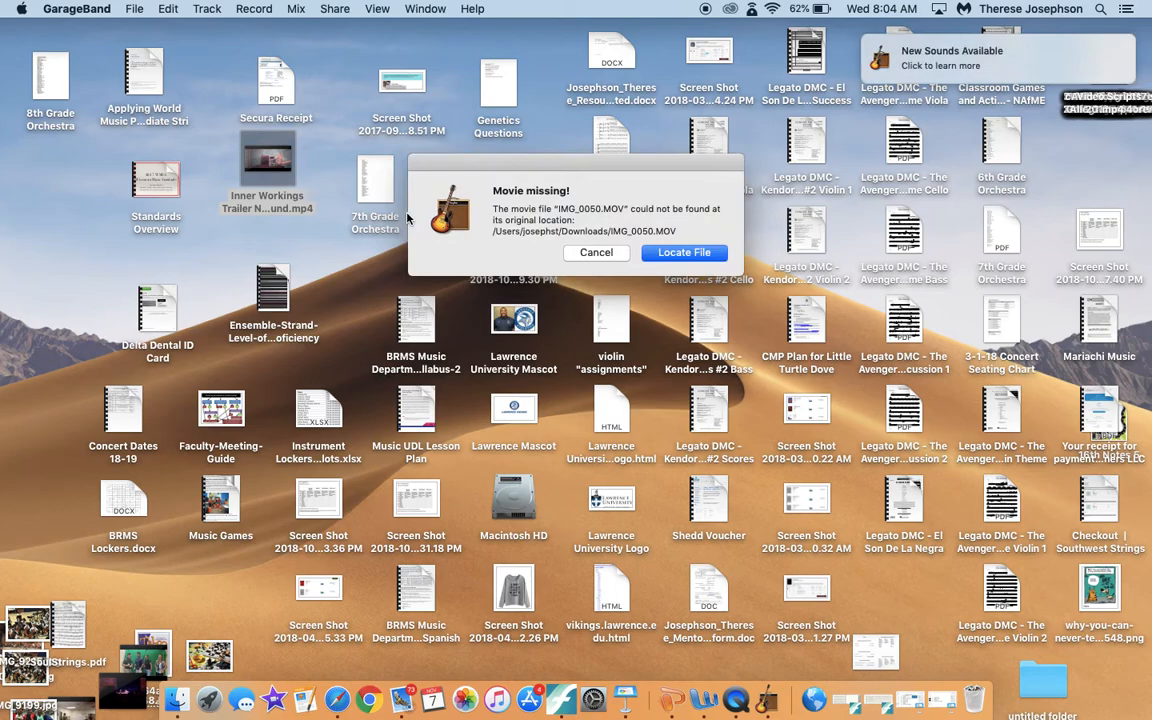
{"action": "left_click", "coordinate": [596, 253]}
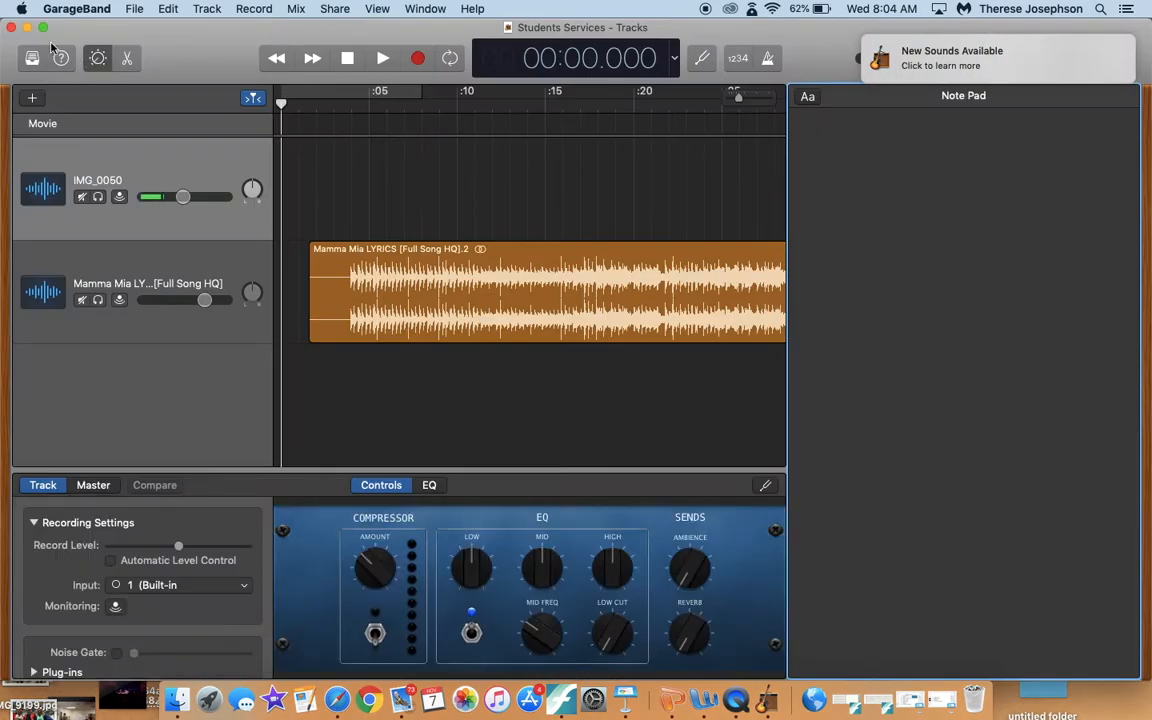
{"action": "left_click", "coordinate": [11, 27]}
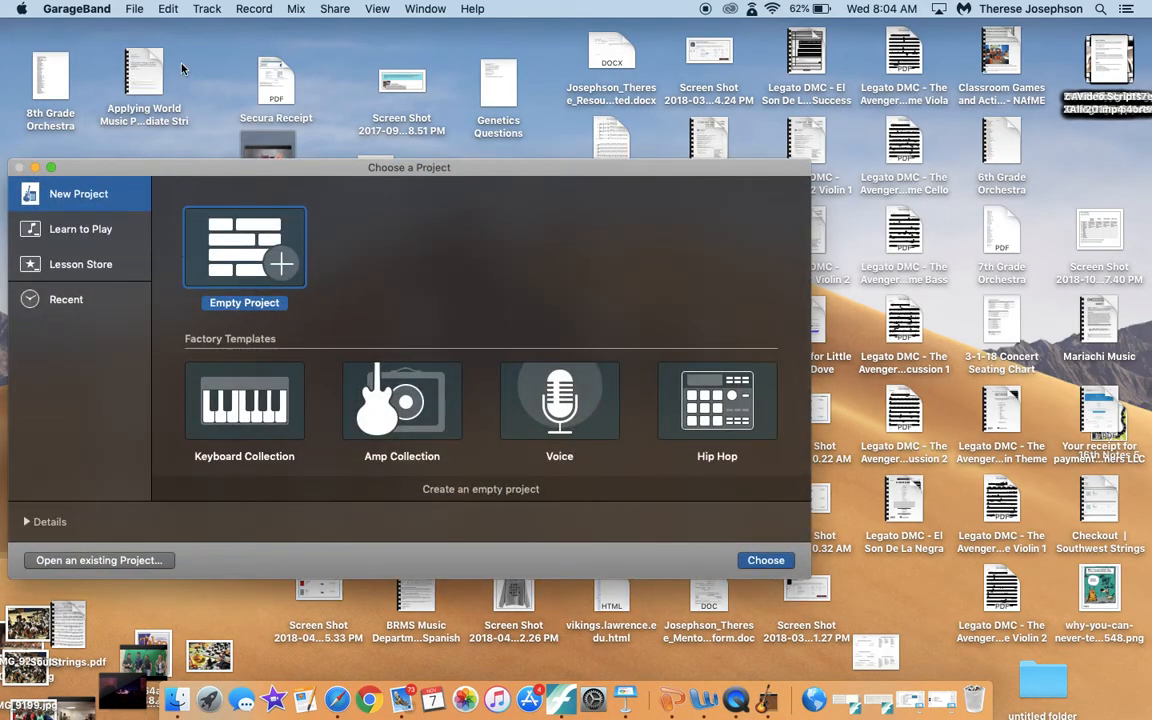
Step: Create an empty project with a microphone audio track using Input 1
{"action": "left_click", "coordinate": [133, 9]}
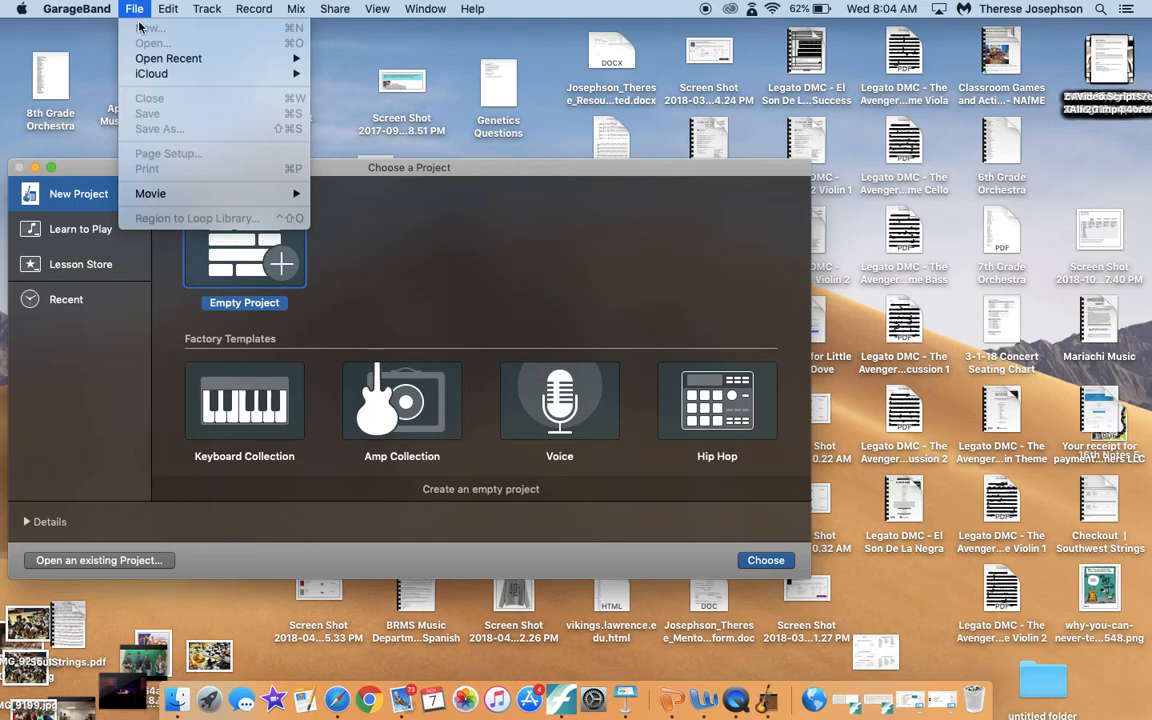
{"action": "left_click", "coordinate": [138, 13]}
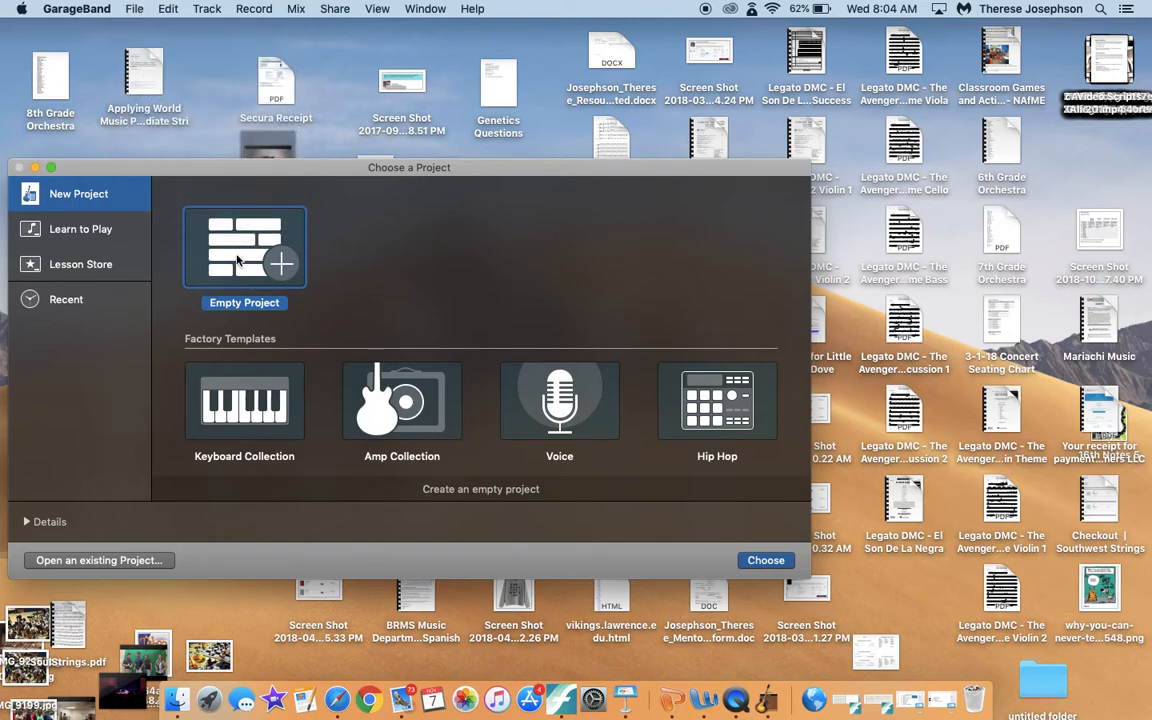
{"action": "left_click", "coordinate": [765, 561]}
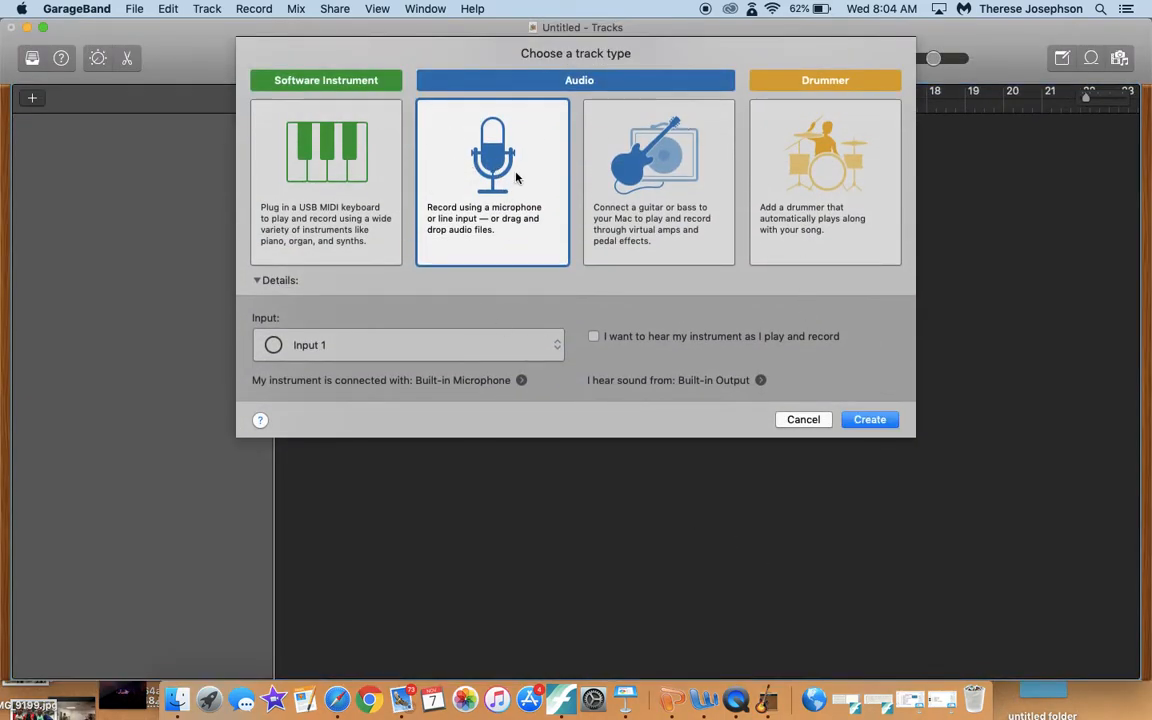
{"action": "left_click", "coordinate": [857, 420]}
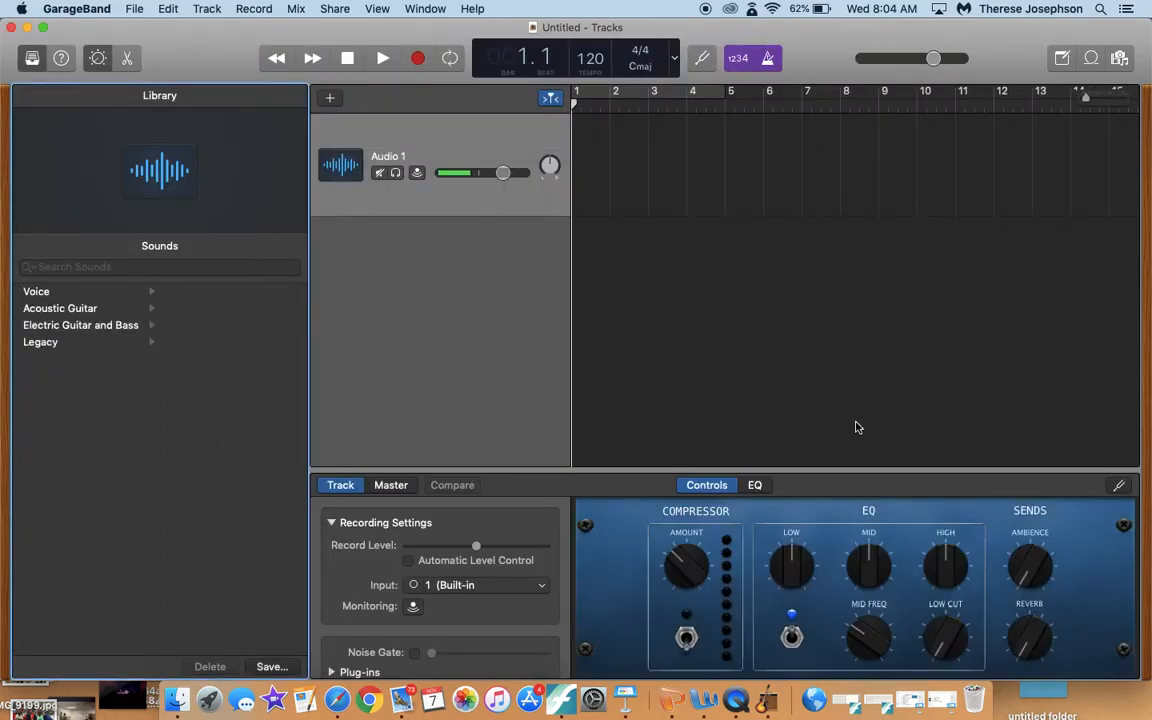
Step: Import Inner Workings Trailer No Sound.mp4 from the Desktop folder in Finder into the project's timeline as its movie
{"action": "left_click", "coordinate": [180, 709]}
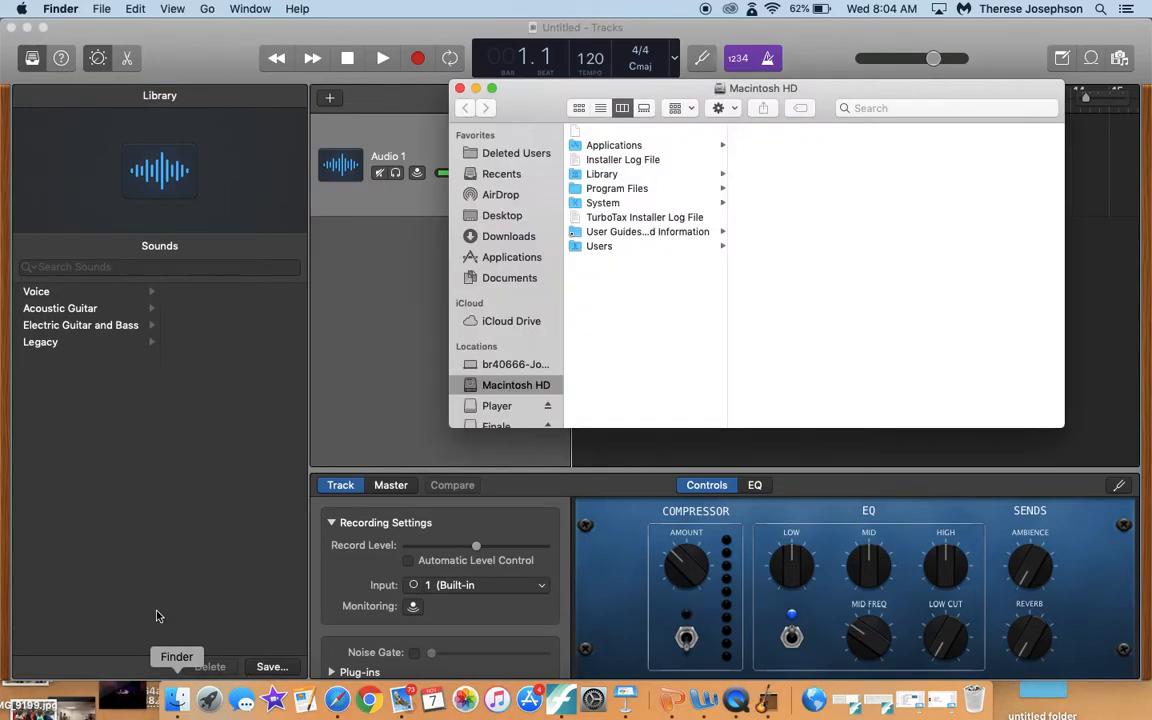
{"action": "left_click", "coordinate": [502, 214]}
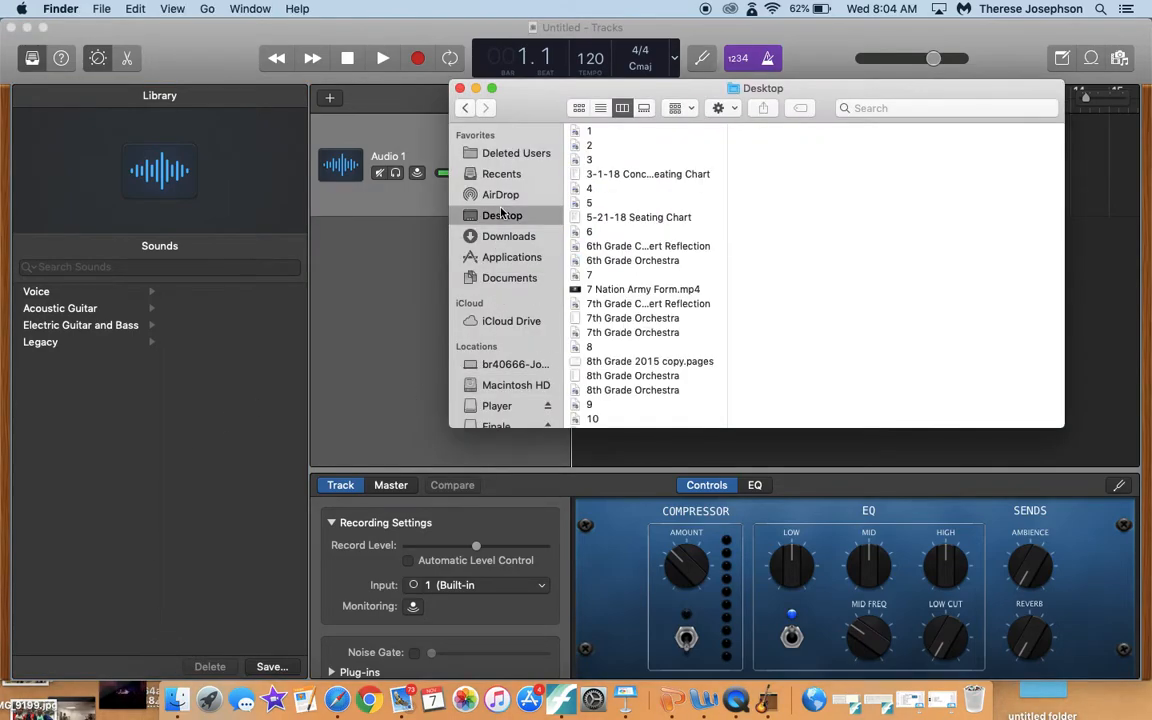
{"action": "scroll", "coordinate": [643, 287], "scroll_direction": "down", "scroll_amount": 15}
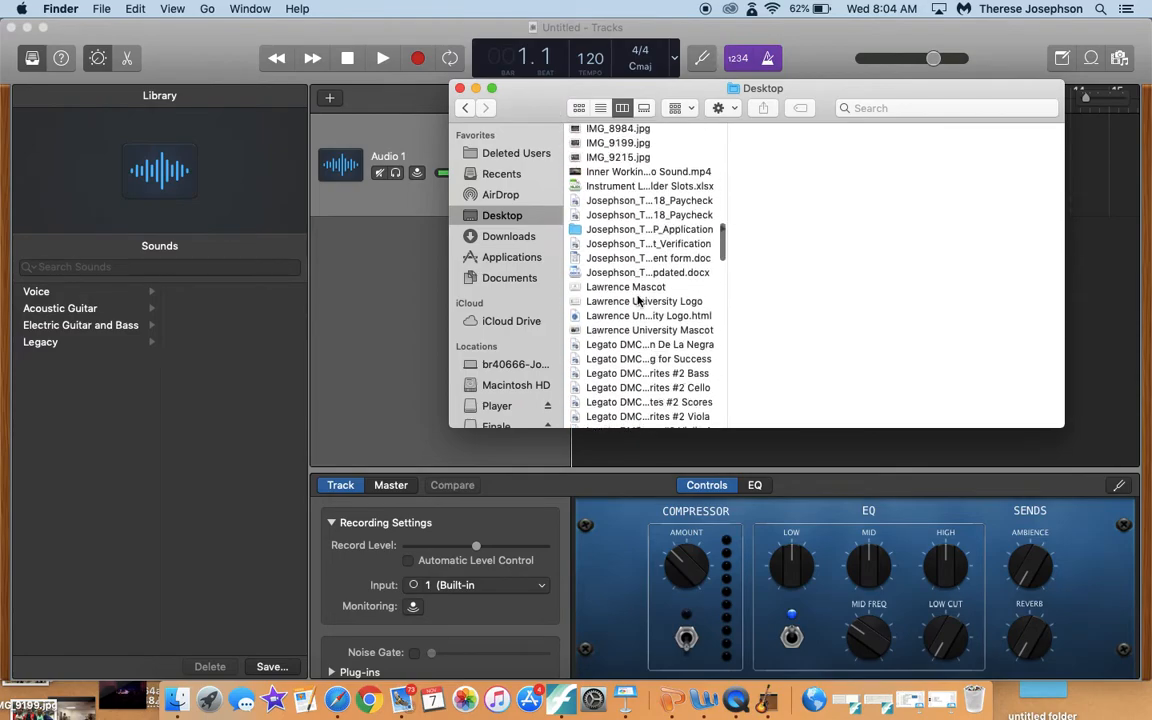
{"action": "left_click", "coordinate": [631, 306]}
{"action": "left_click_drag", "start_coordinate": [548, 105], "coordinate": [45, 275]}
{"action": "left_click_drag", "start_coordinate": [157, 478], "coordinate": [681, 176]}
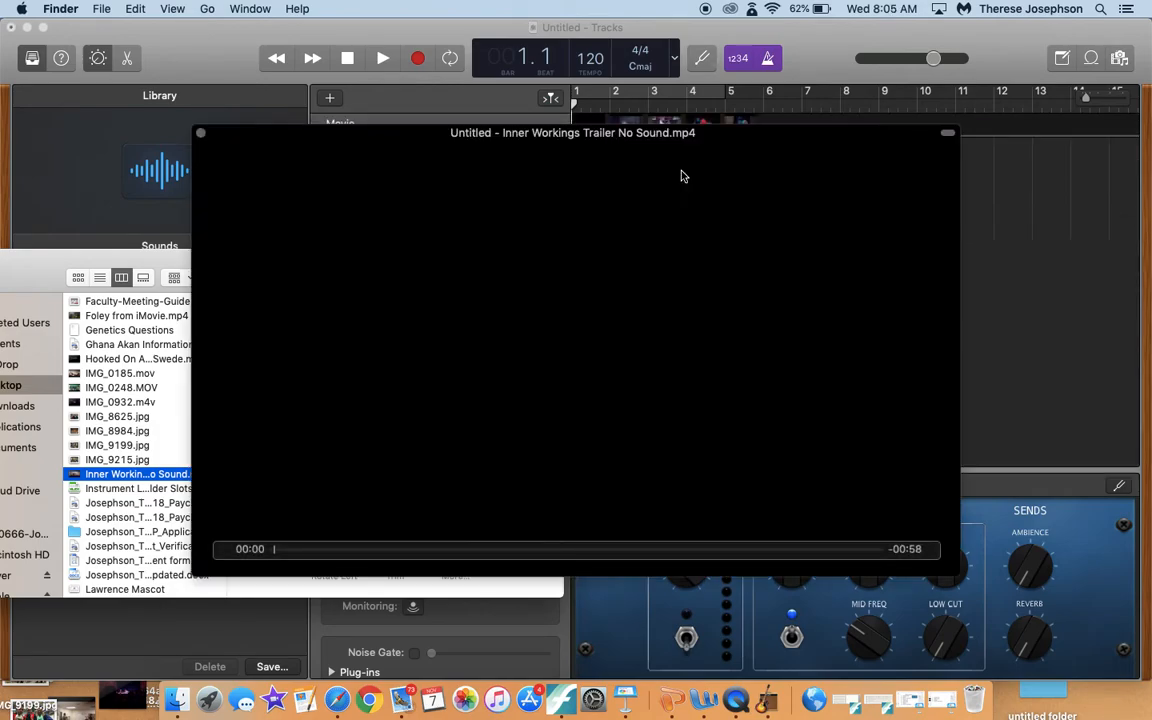
Step: Close the Finder window and the separate preview of the trailer that covers the project
{"action": "left_click_drag", "start_coordinate": [17, 275], "coordinate": [84, 285]}
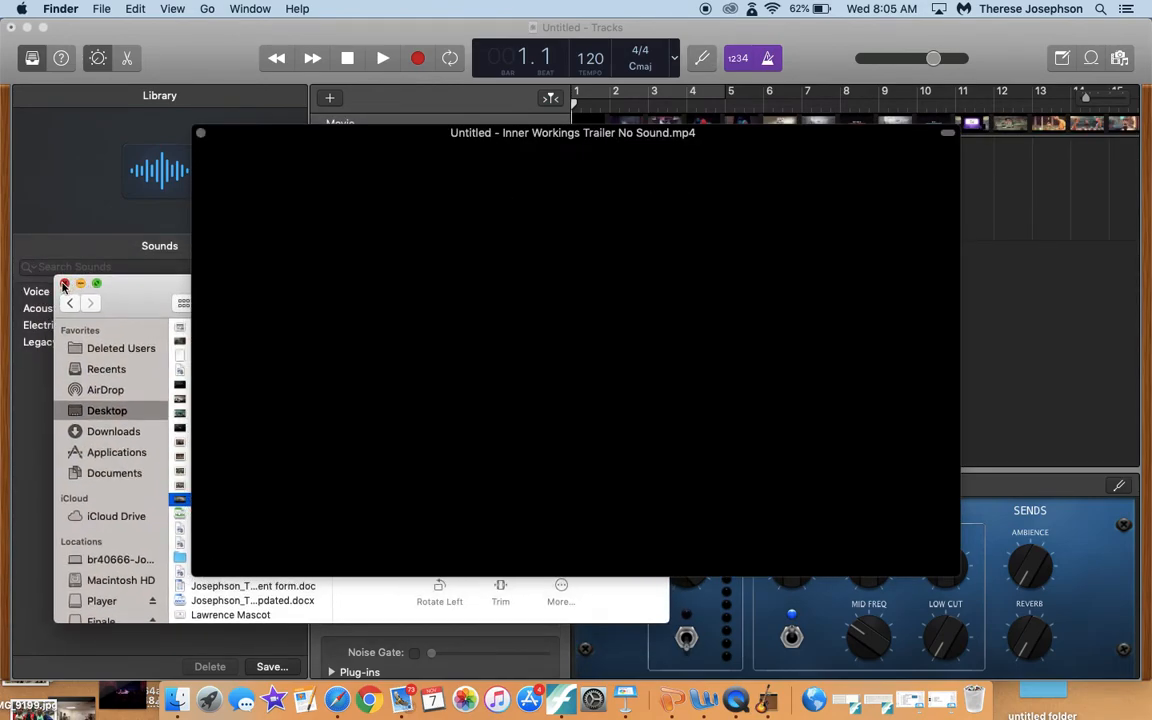
{"action": "left_click", "coordinate": [64, 284]}
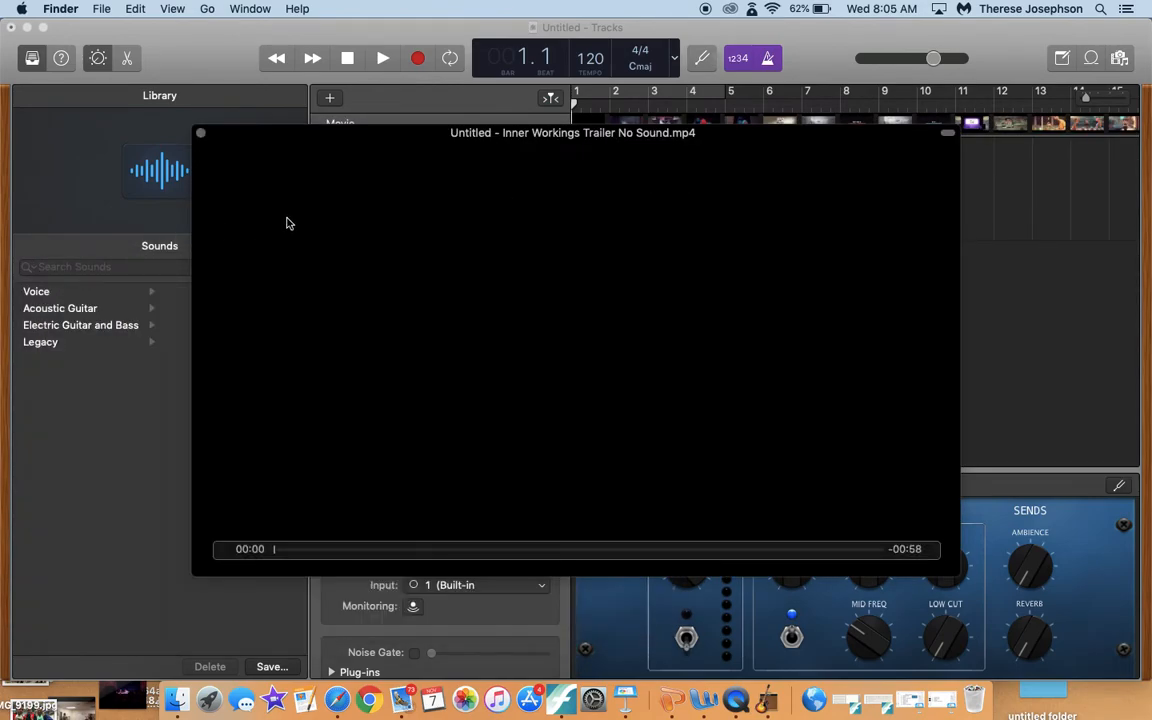
{"action": "left_click", "coordinate": [310, 444]}
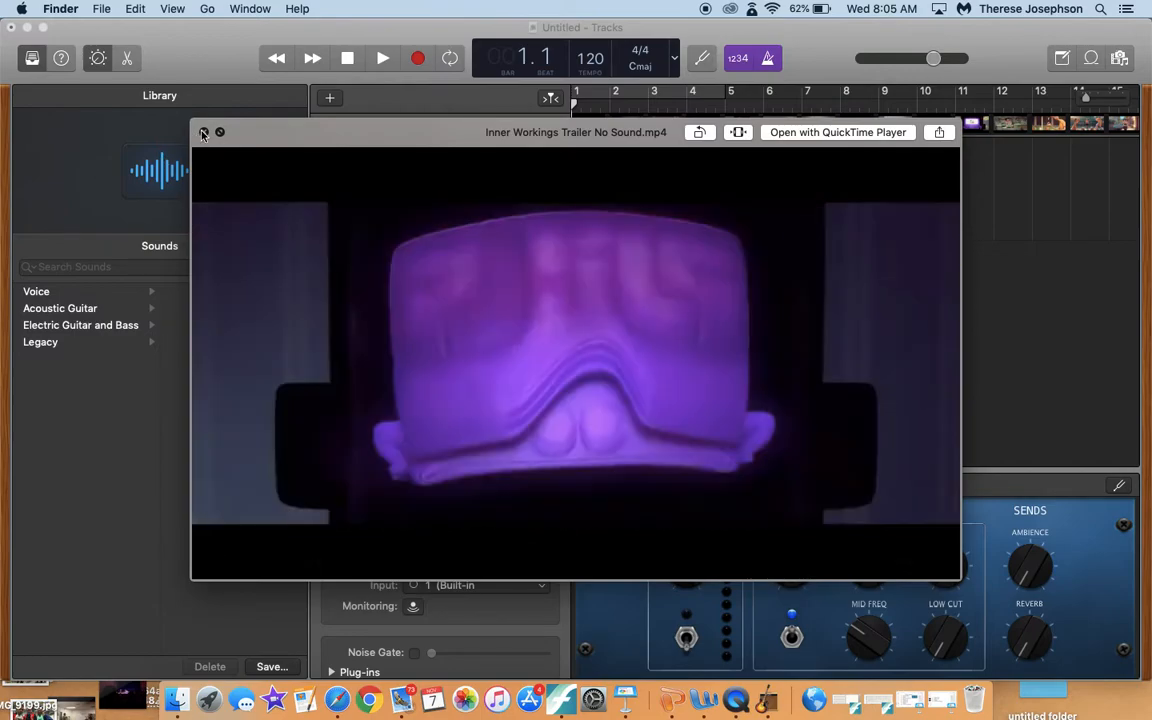
{"action": "left_click", "coordinate": [203, 132]}
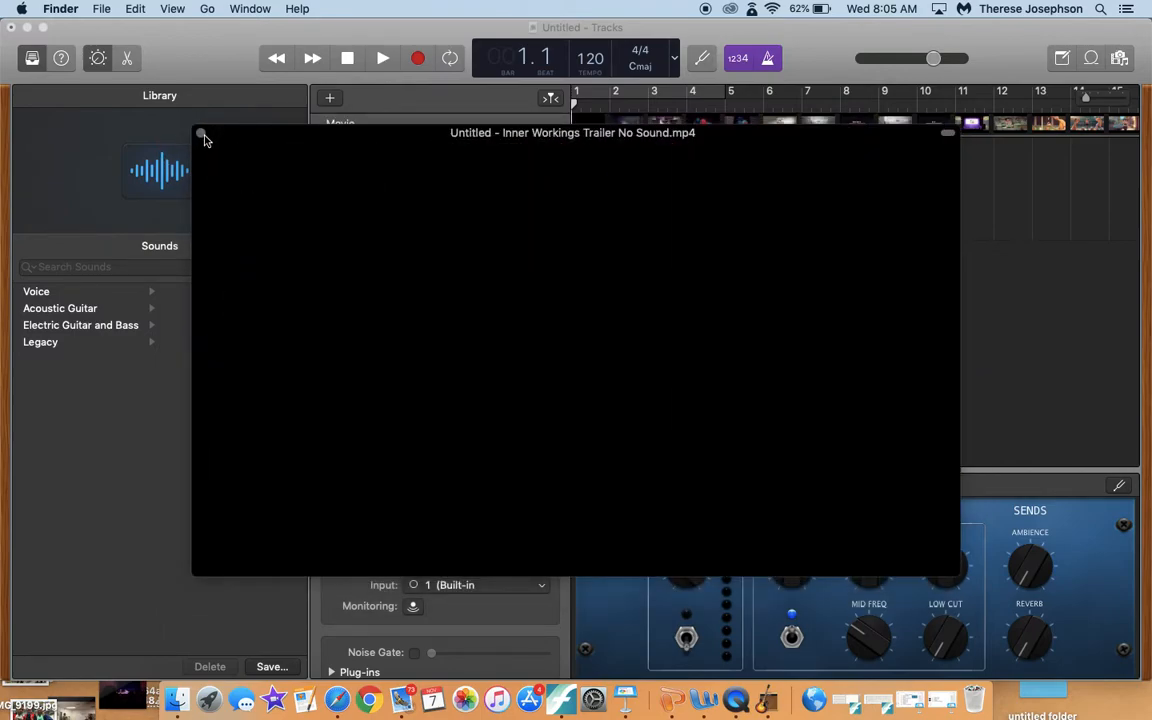
Step: Close the project's movie window, reopen it from the movie track, and shrink it to a small preview
{"action": "left_click", "coordinate": [202, 134]}
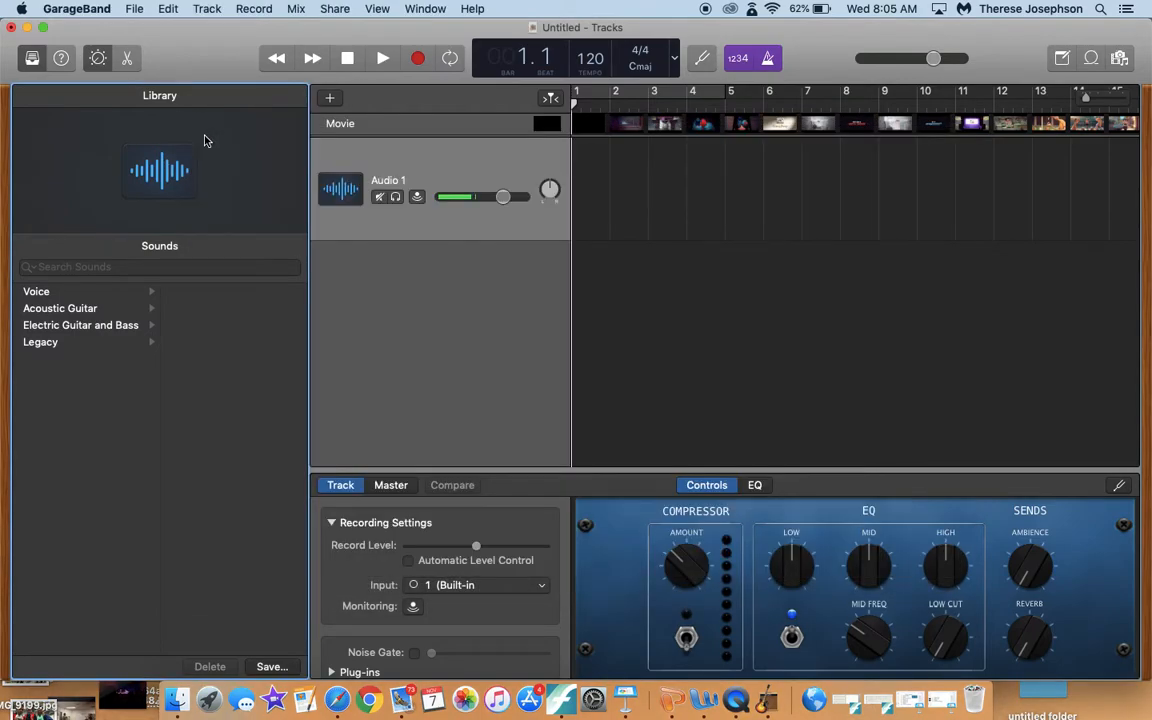
{"action": "left_click", "coordinate": [546, 124]}
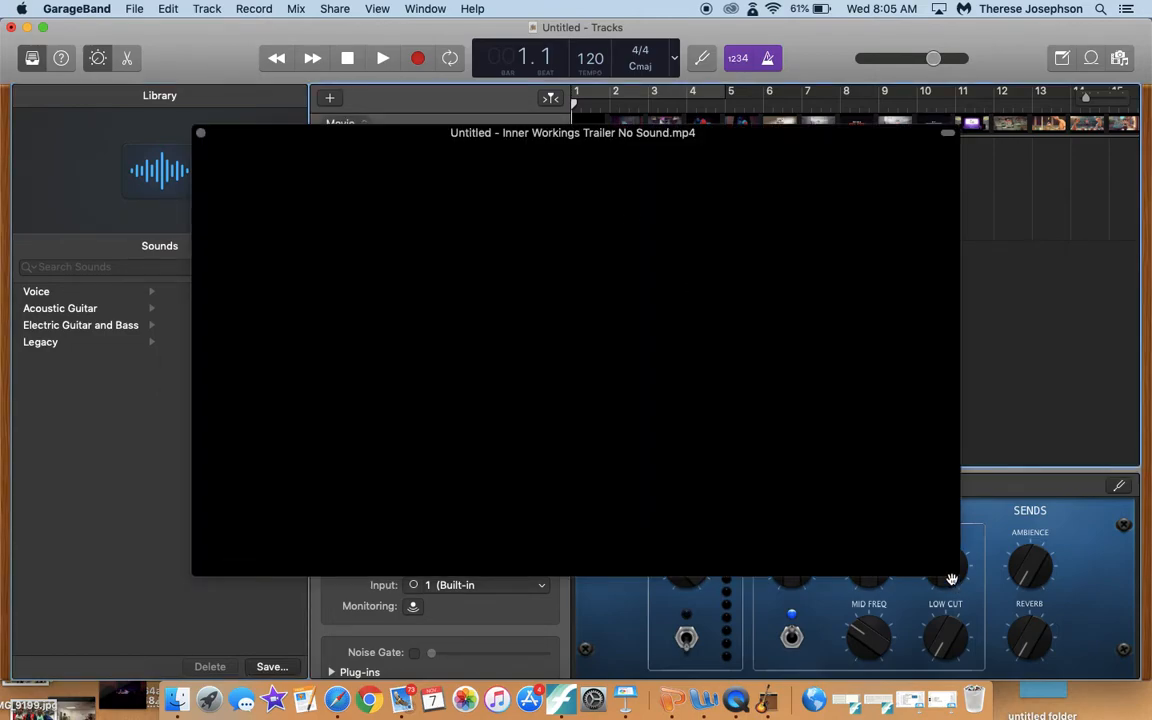
{"action": "left_click_drag", "start_coordinate": [953, 573], "coordinate": [366, 278]}
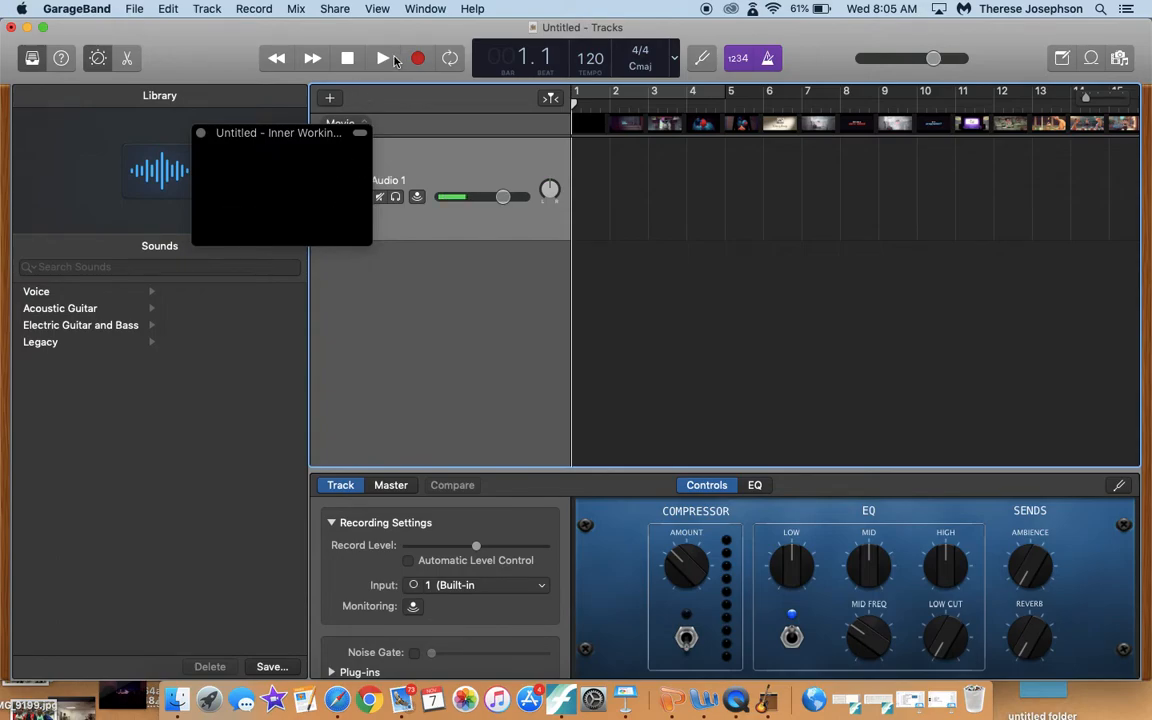
Step: Play the trailer from the start, turn off the metronome during playback, and stop
{"action": "left_click", "coordinate": [386, 59]}
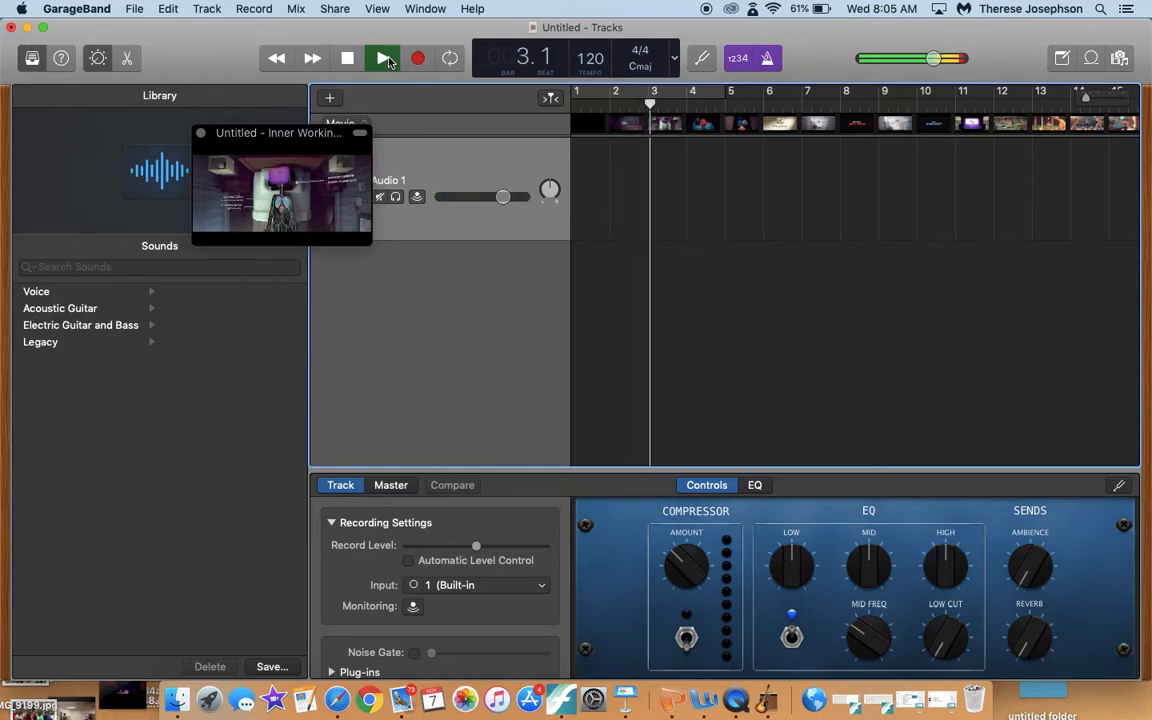
{"action": "left_click", "coordinate": [771, 59]}
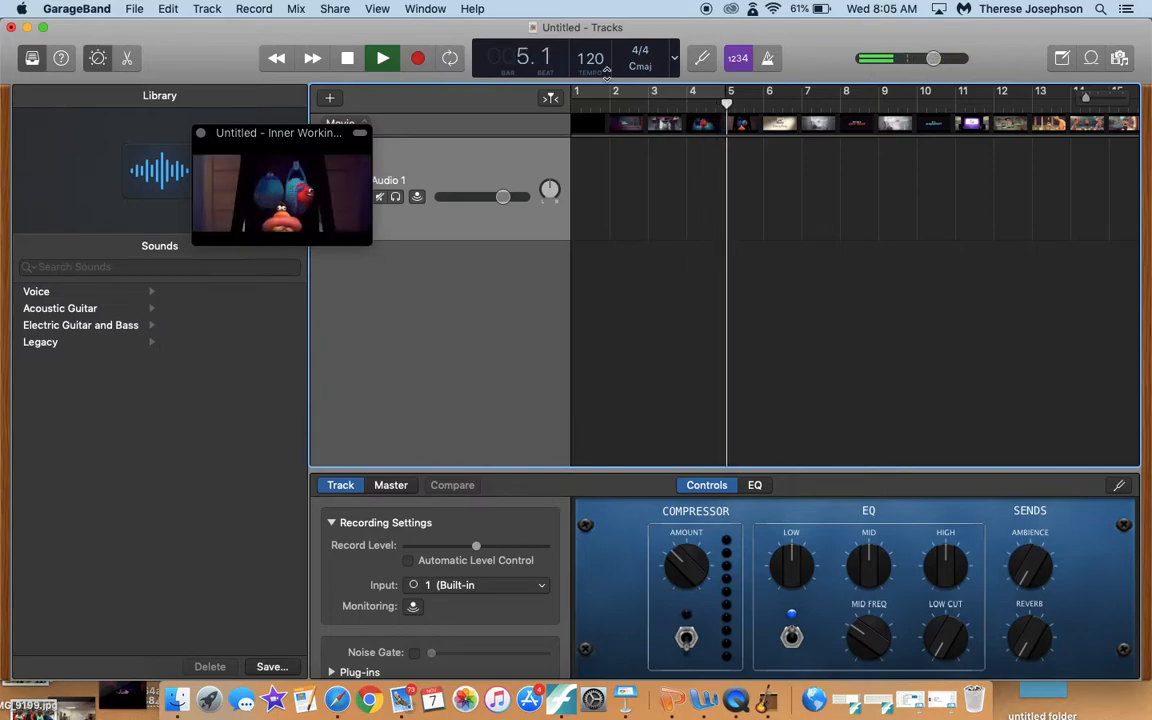
{"action": "left_click", "coordinate": [352, 59]}
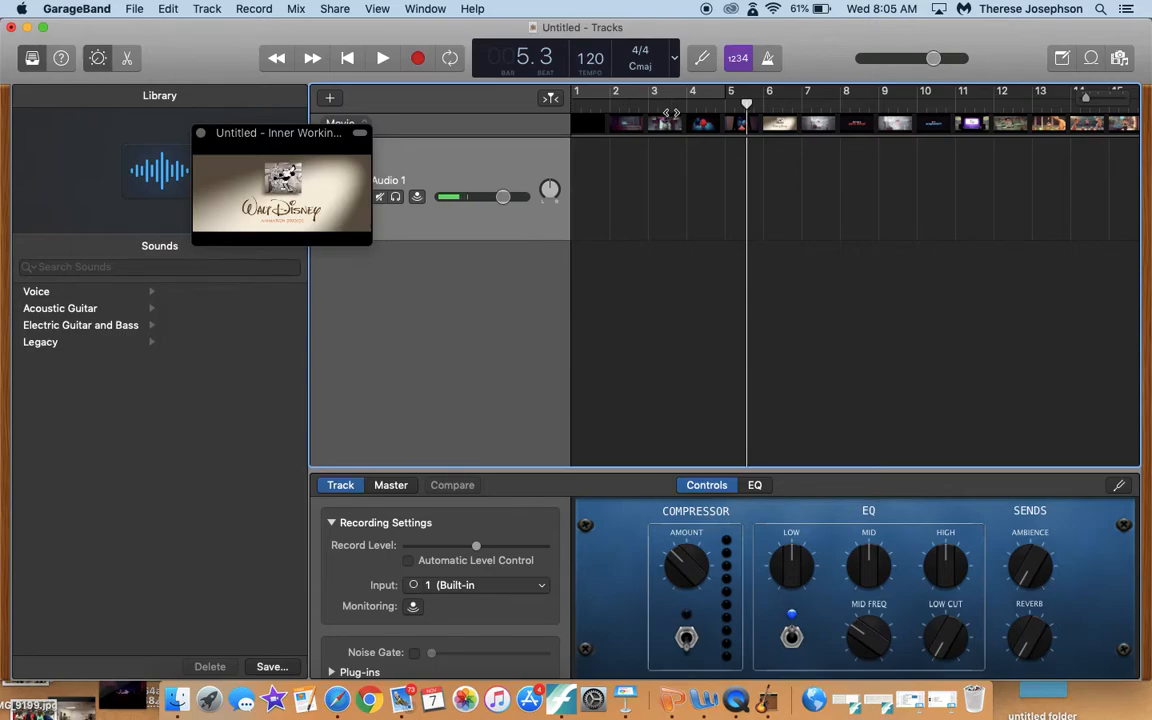
Step: Switch the project display from beats to Time and move the playhead to exactly 10 seconds
{"action": "left_click", "coordinate": [676, 62]}
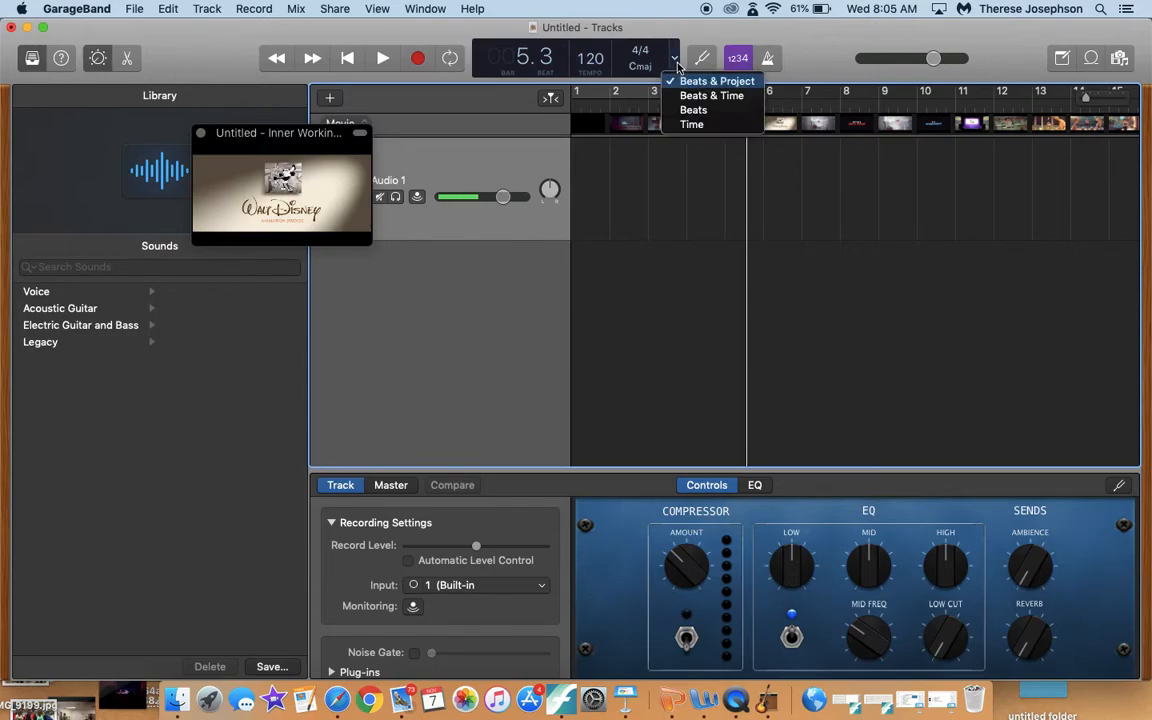
{"action": "left_click", "coordinate": [690, 124]}
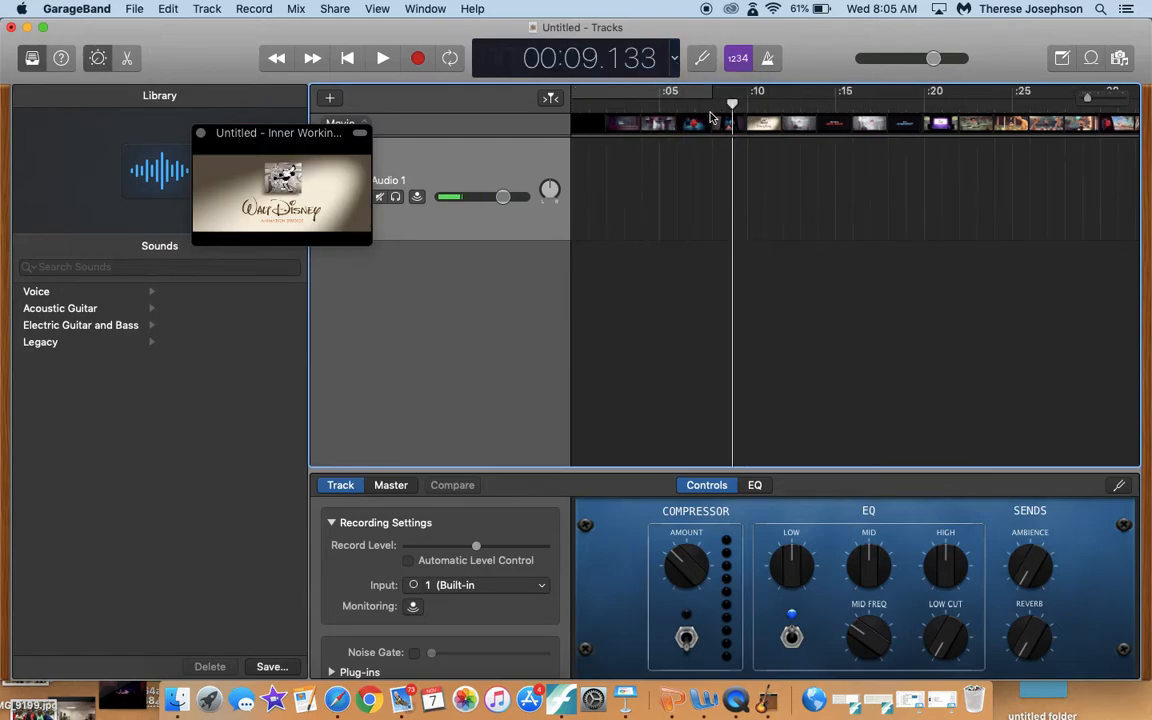
{"action": "left_click_drag", "start_coordinate": [734, 104], "coordinate": [746, 104]}
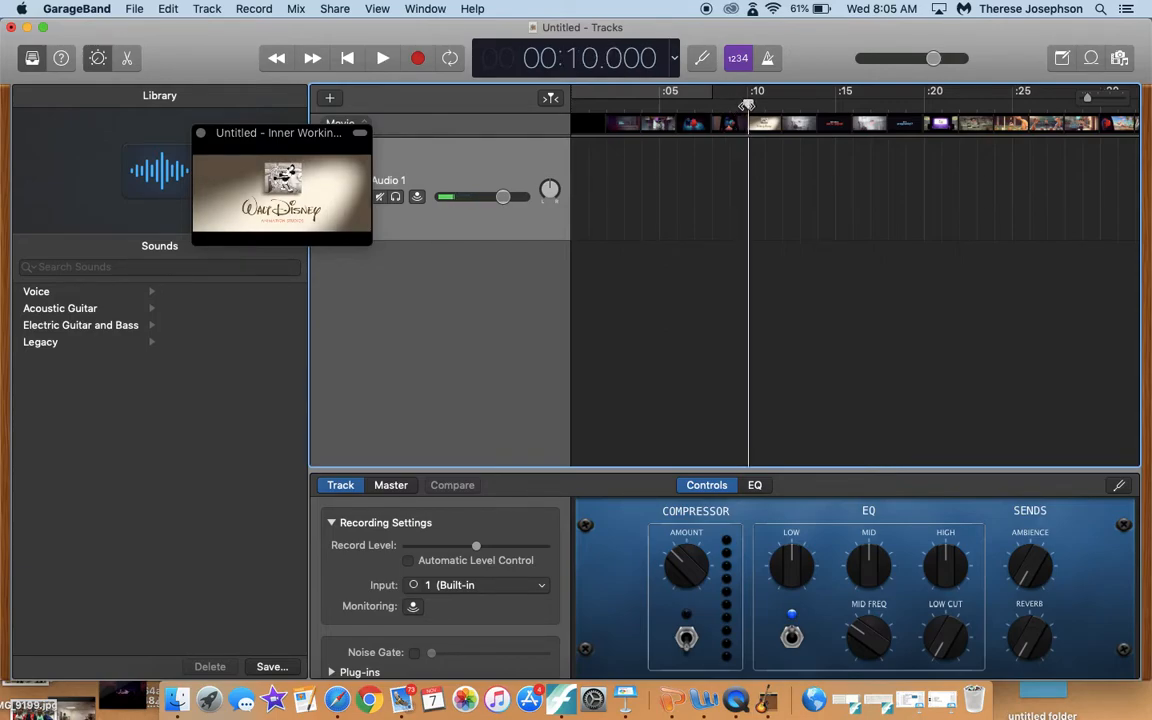
{"action": "mouse_move", "coordinate": [748, 104]}
{"action": "left_mouse_down"}
{"action": "mouse_move", "coordinate": [713, 104]}
{"action": "mouse_move", "coordinate": [748, 103]}
{"action": "left_mouse_up"}
Step: Record about 3 seconds of sound on the Audio 1 track starting at 10 seconds, then stop playback
{"action": "left_click", "coordinate": [419, 59]}
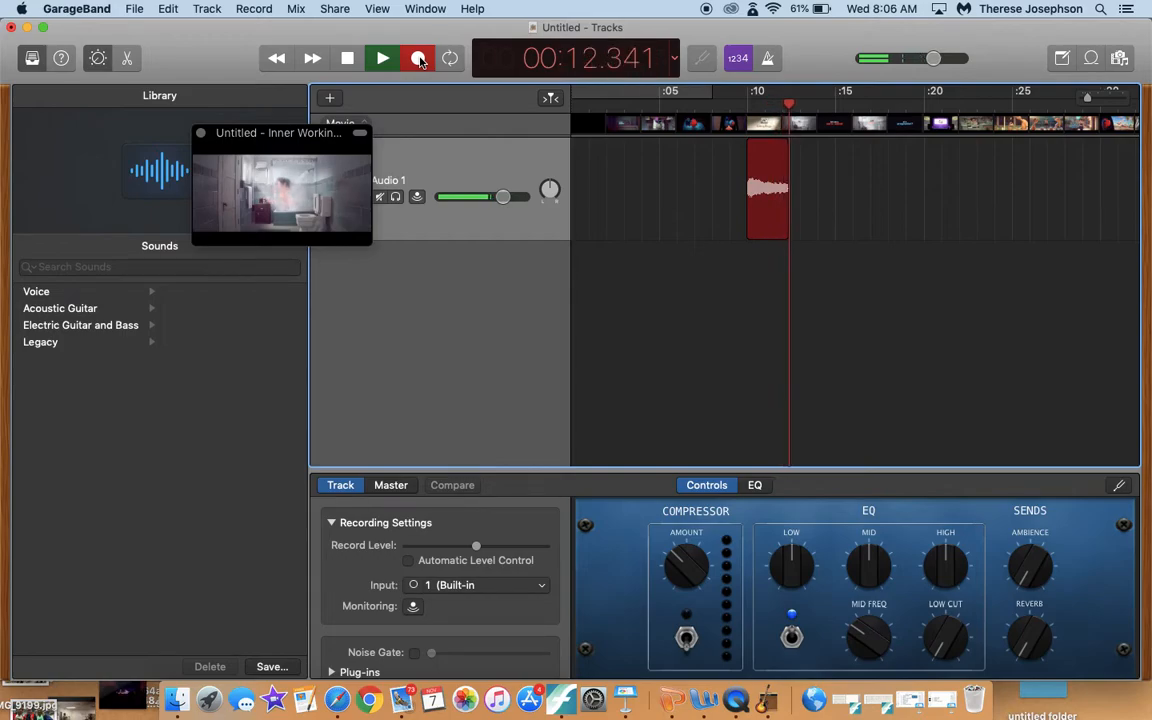
{"action": "left_click", "coordinate": [419, 59]}
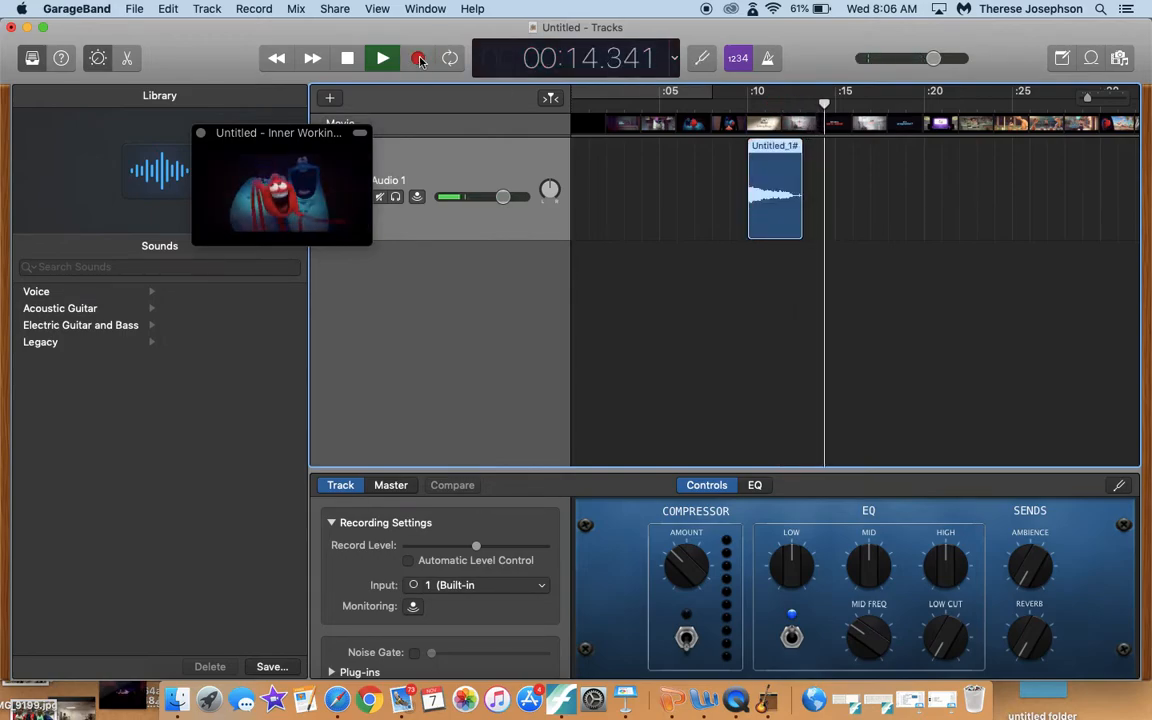
{"action": "left_click", "coordinate": [349, 60]}
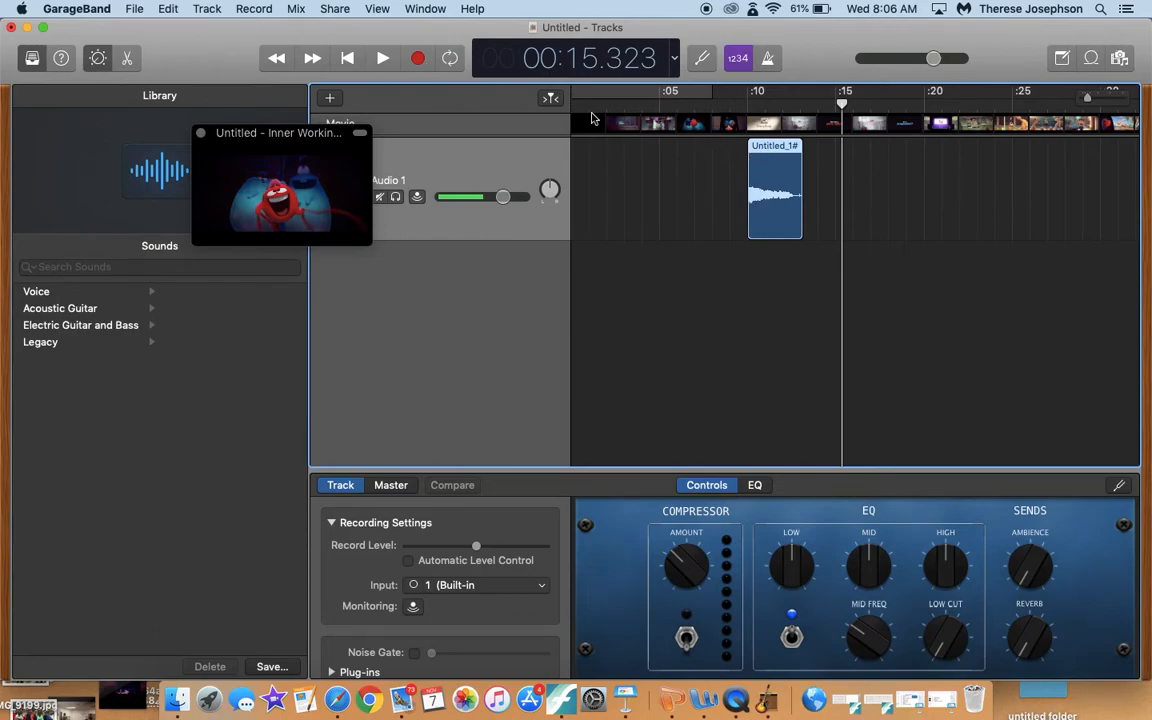
Step: Play the recorded sound with the movie, starting from about 8 seconds, then stop
{"action": "left_click", "coordinate": [711, 103]}
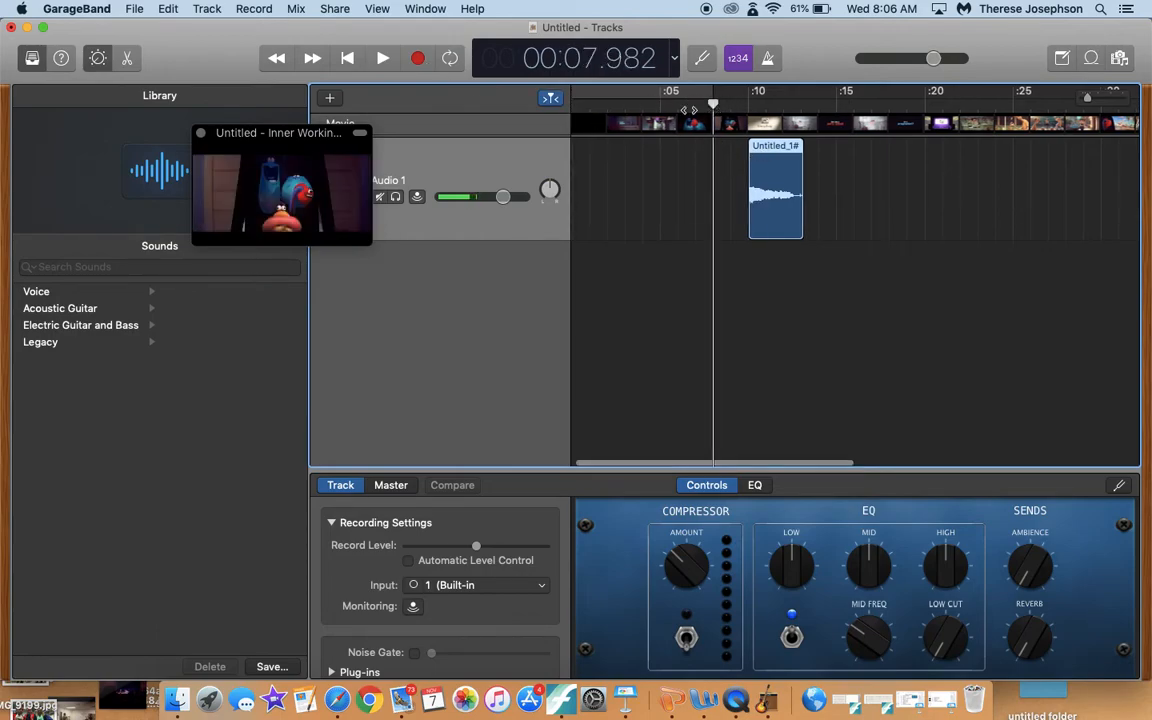
{"action": "left_click", "coordinate": [381, 60]}
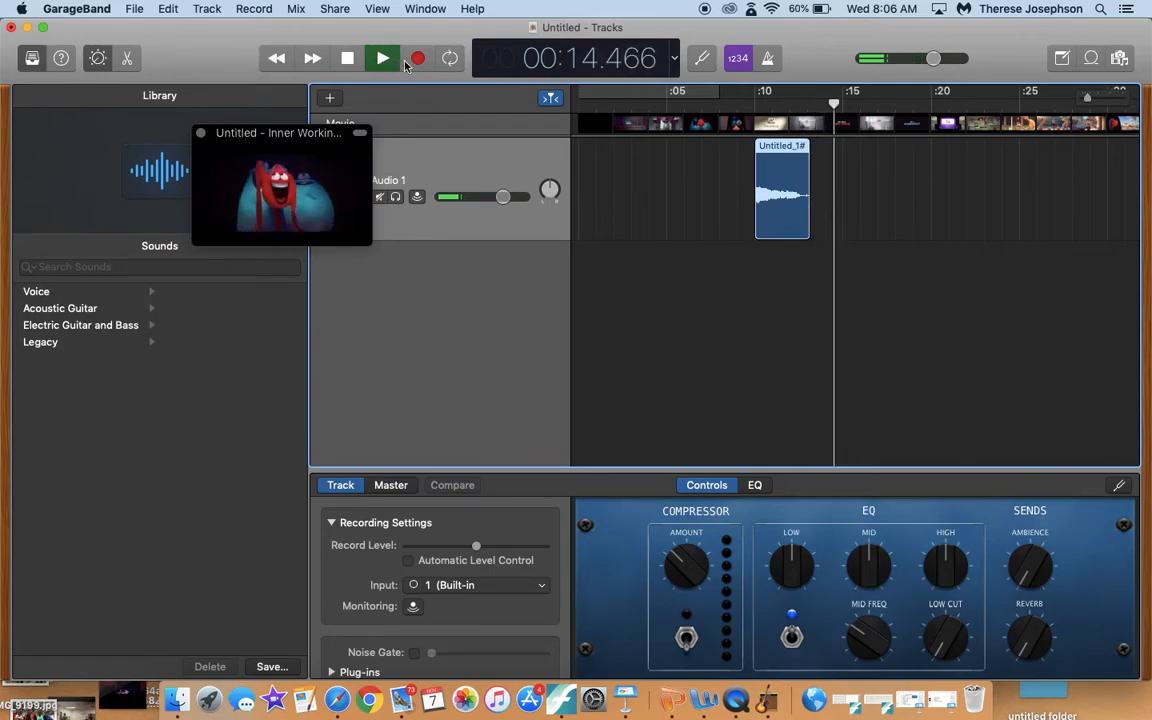
{"action": "left_click", "coordinate": [350, 59]}
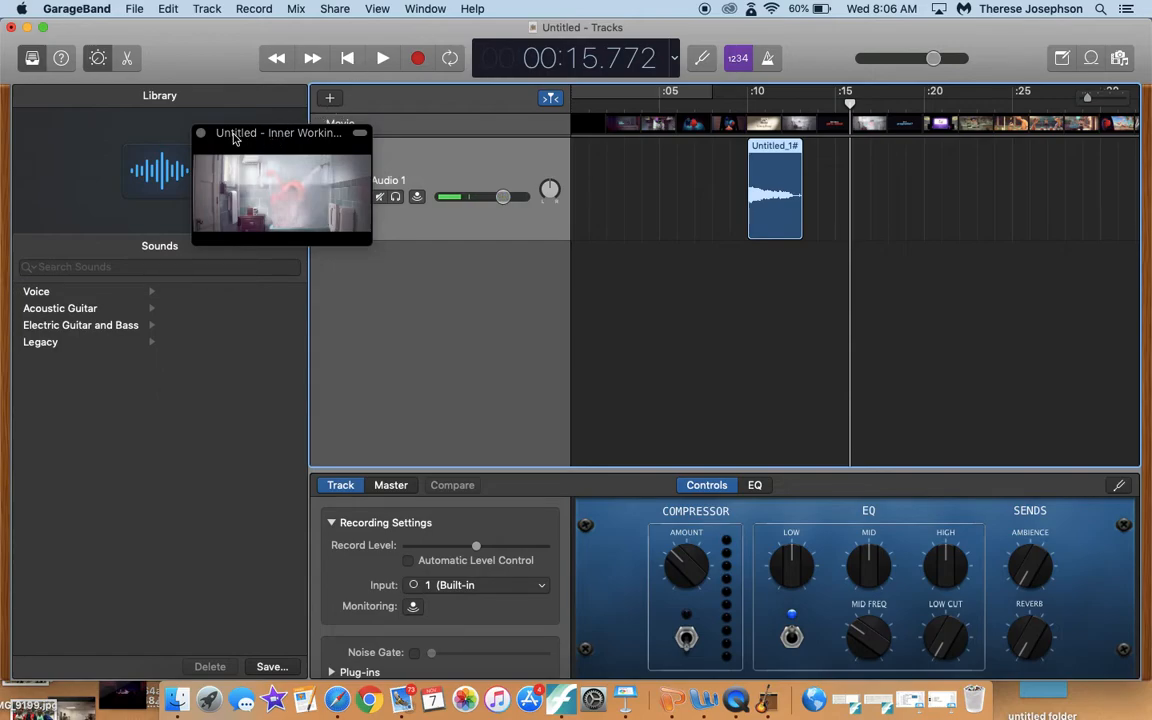
Step: Close the movie window and preview the 70s Ballad Piano 01 loop in the loop browser
{"action": "left_click", "coordinate": [200, 134]}
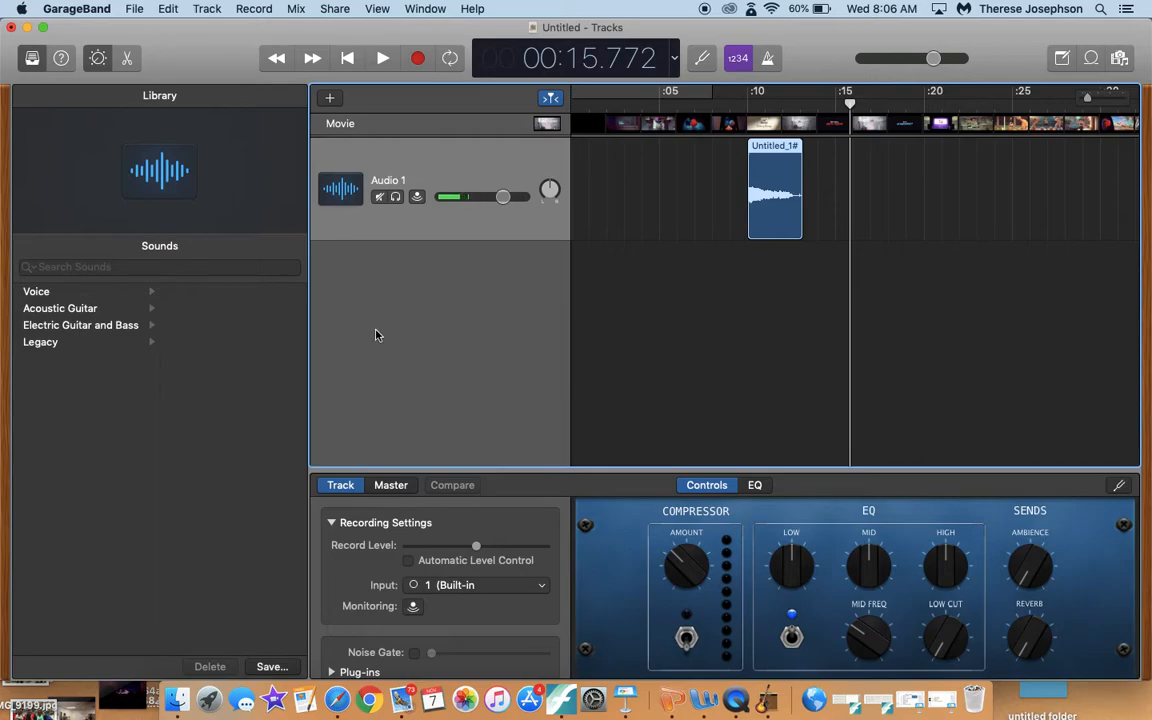
{"action": "left_click", "coordinate": [1091, 60]}
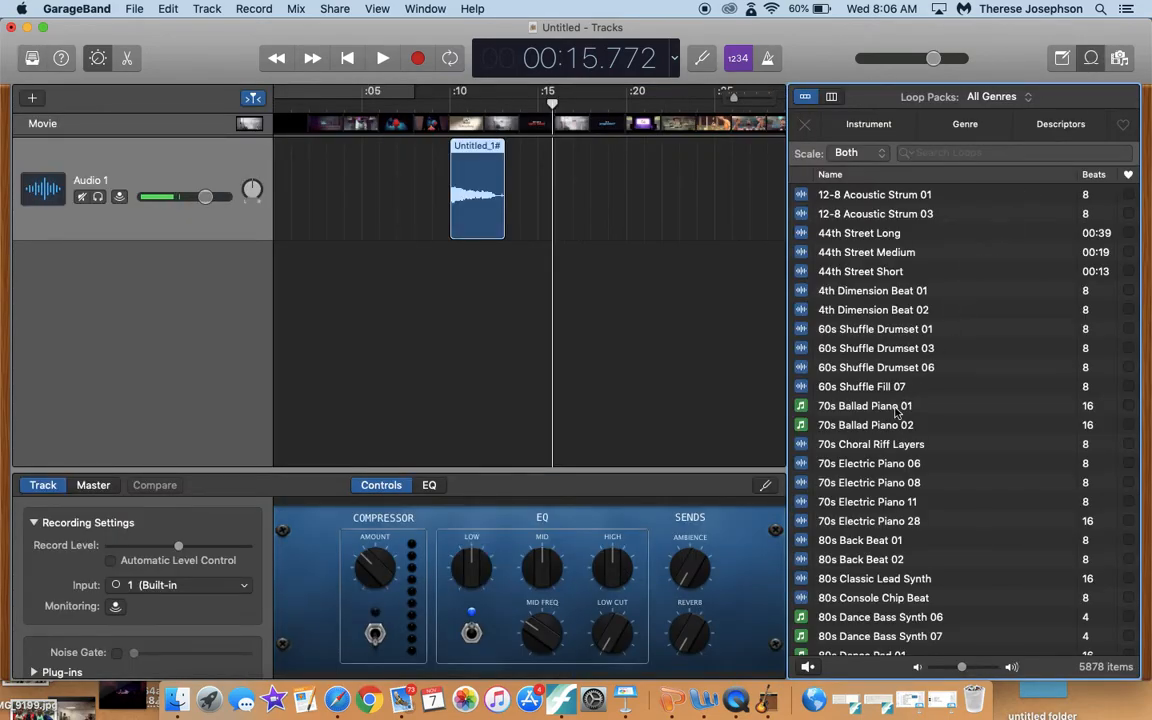
{"action": "left_click", "coordinate": [828, 410]}
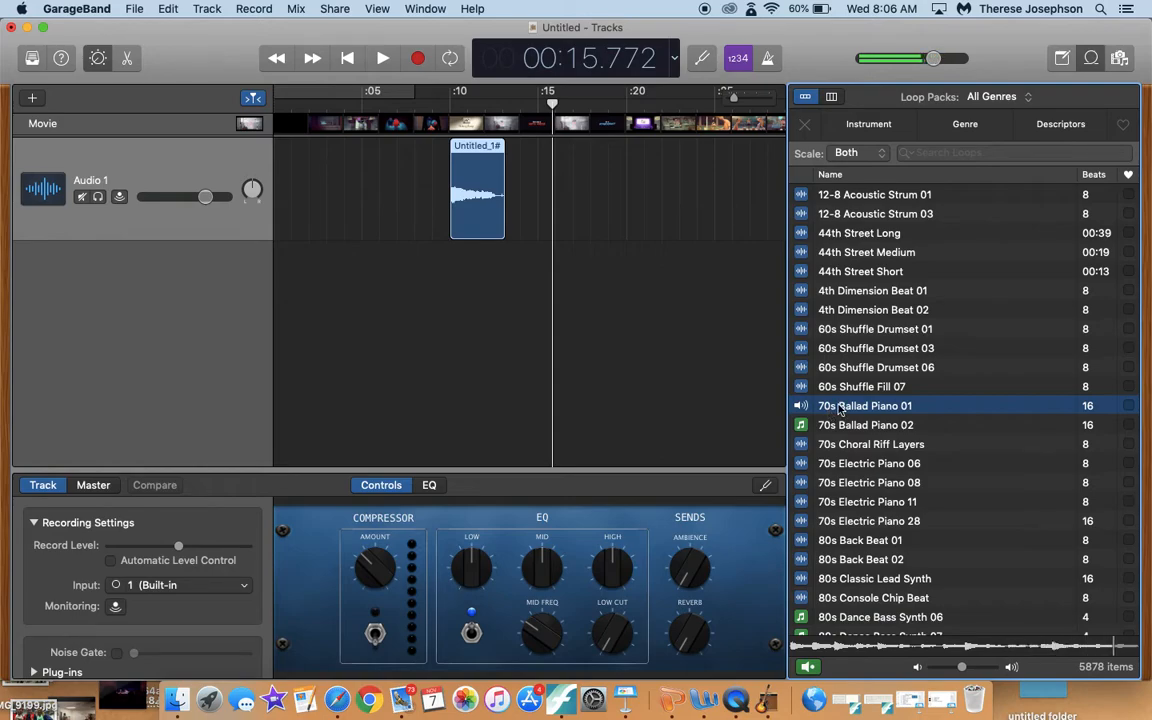
Step: Add the 70s Ballad Piano 01 loop on a new track at the project start and briefly play it from the beginning
{"action": "left_click_drag", "start_coordinate": [840, 408], "coordinate": [282, 270]}
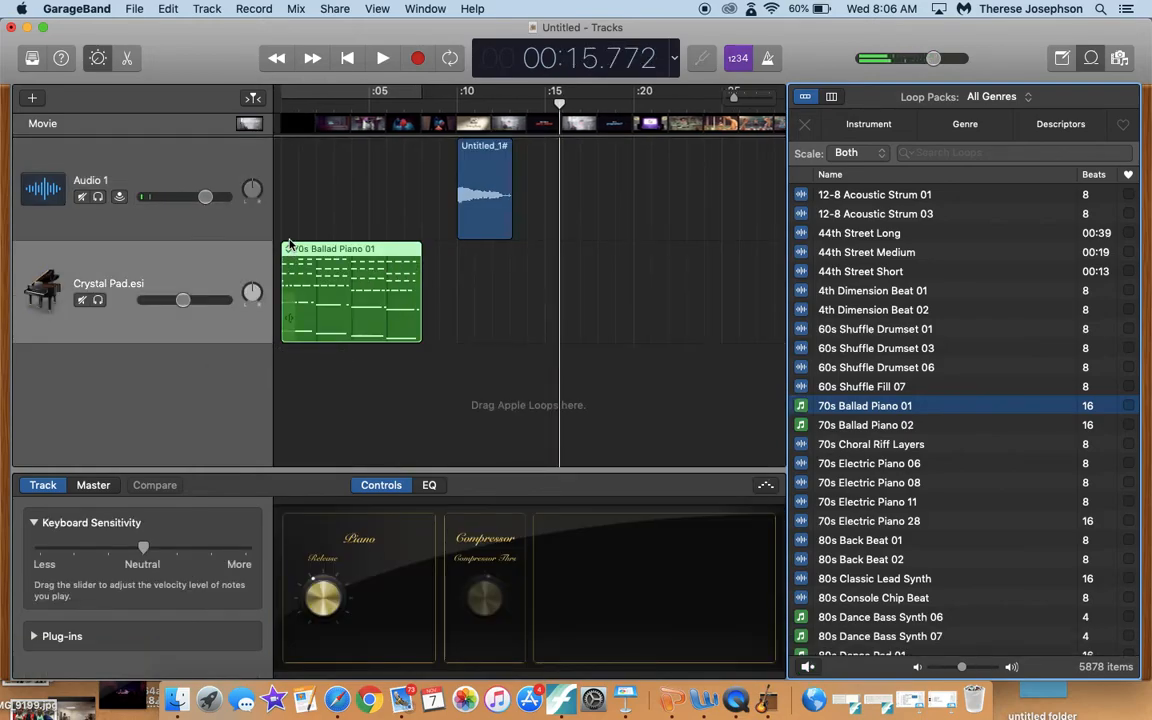
{"action": "left_click", "coordinate": [347, 59]}
{"action": "key", "text": "space"}
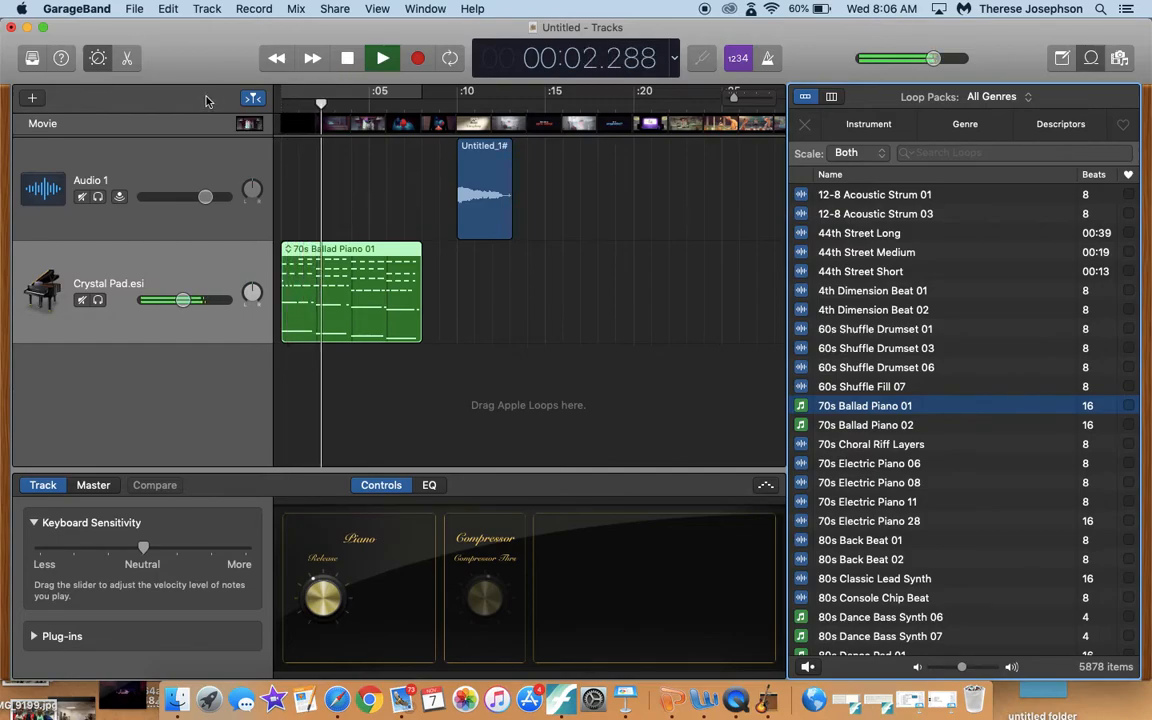
{"action": "key", "text": "space"}
Step: Reopen the movie window and play the piano loop with the movie from the beginning, stopping at about 7 seconds
{"action": "left_click", "coordinate": [250, 122]}
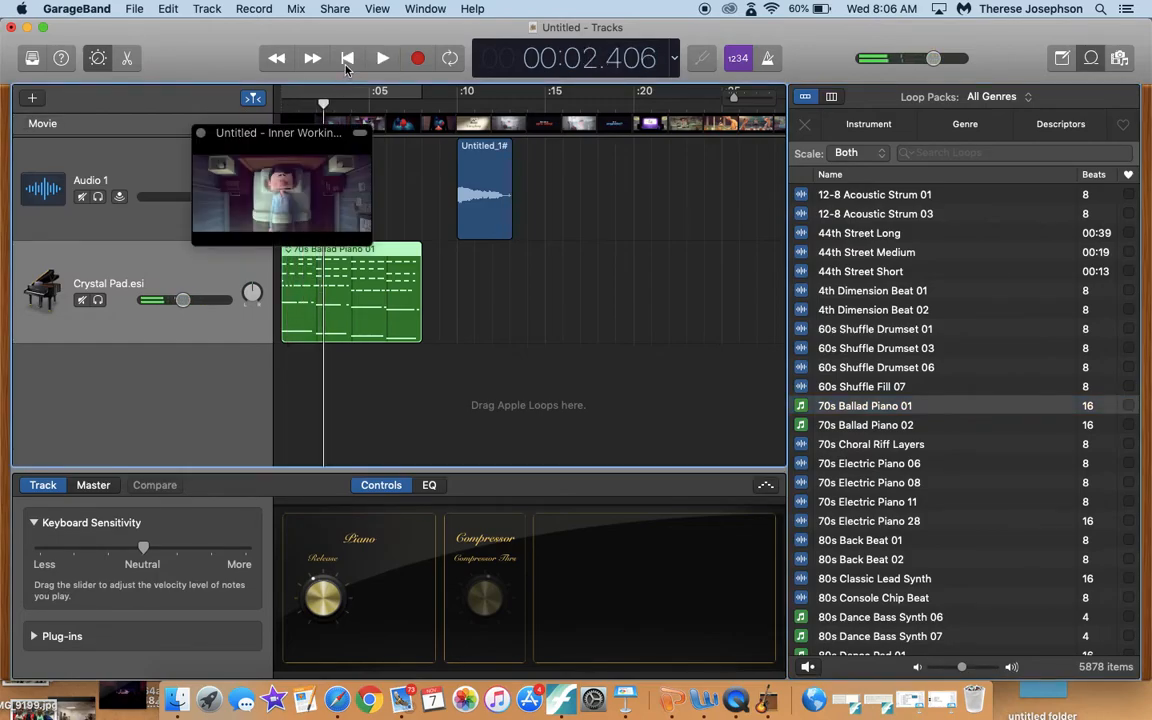
{"action": "left_click", "coordinate": [349, 63]}
{"action": "left_click", "coordinate": [383, 60]}
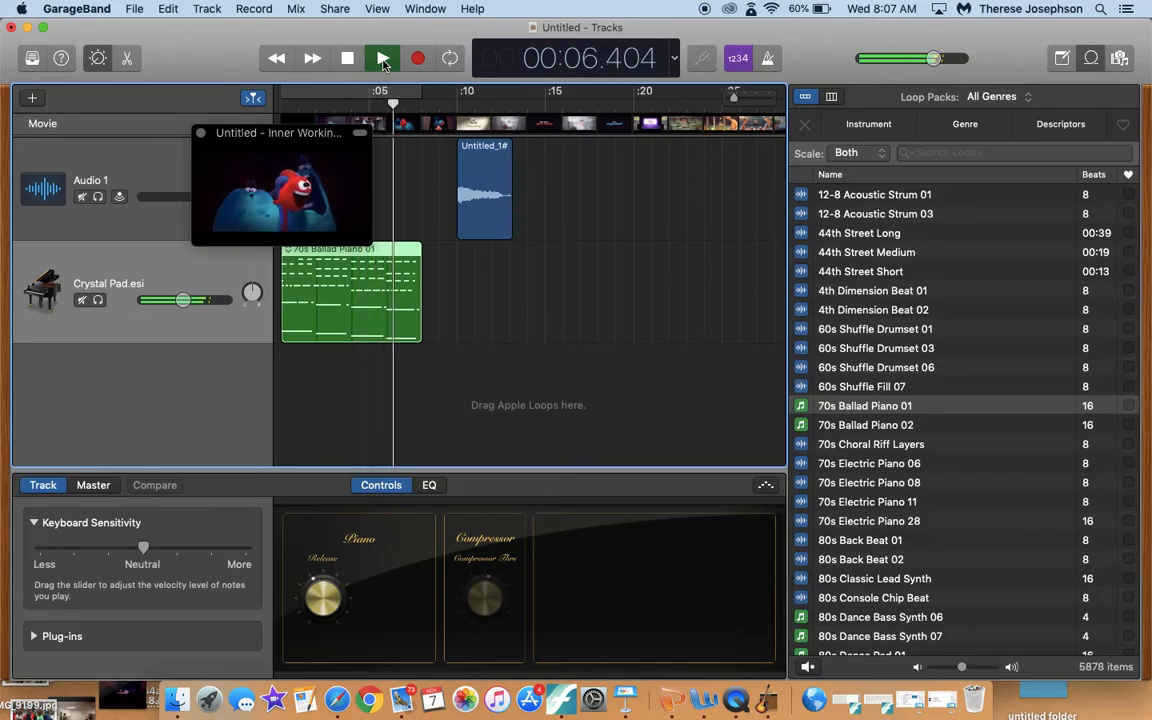
{"action": "left_click", "coordinate": [383, 60]}
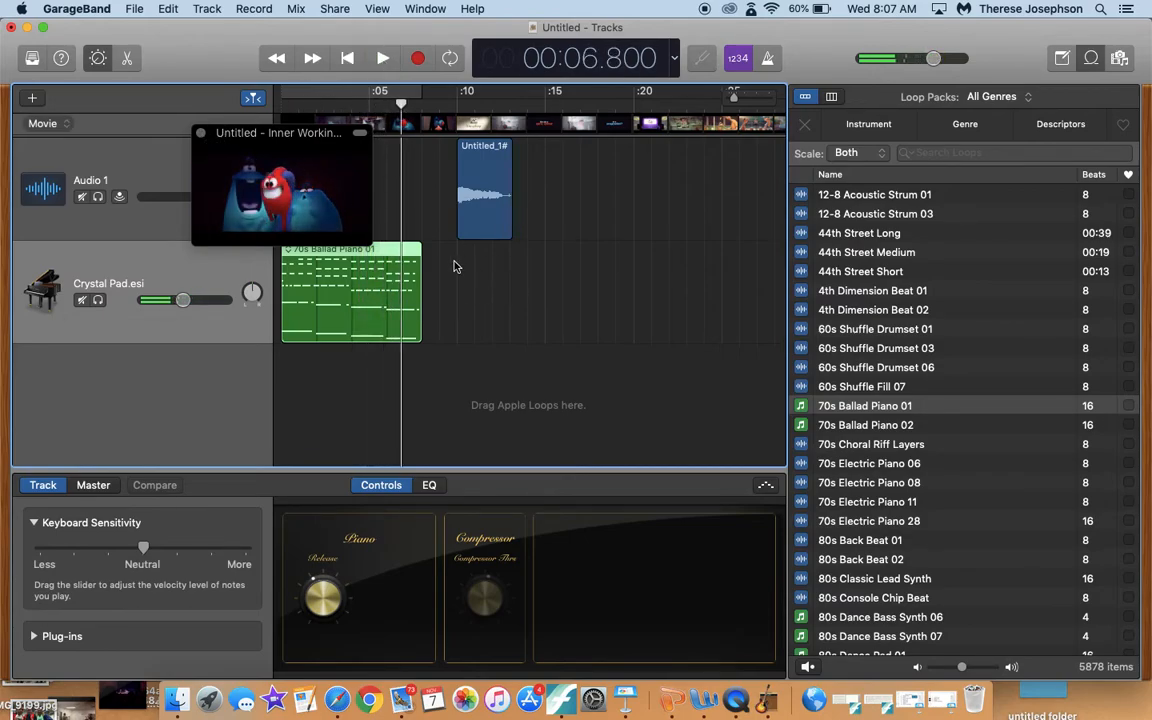
Step: Repeat the 70s Ballad Piano 01 loop out to about 27 seconds and play the project from the beginning to about 15 seconds
{"action": "left_click_drag", "start_coordinate": [424, 248], "coordinate": [755, 252]}
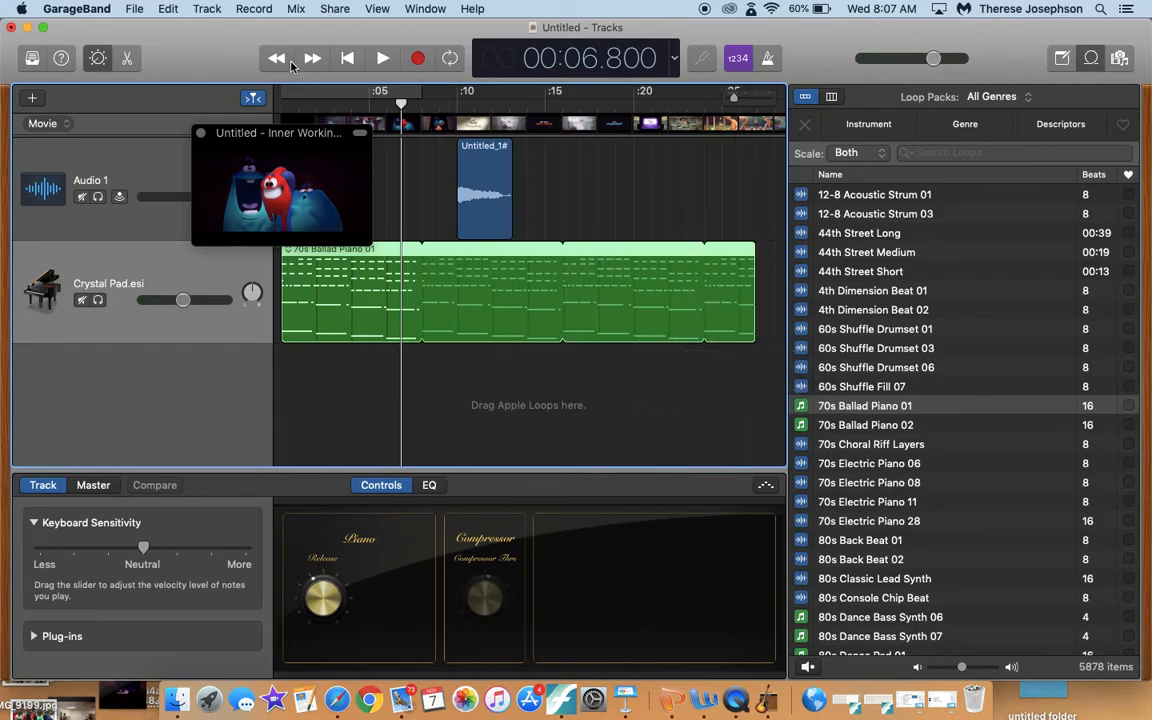
{"action": "left_click", "coordinate": [346, 60]}
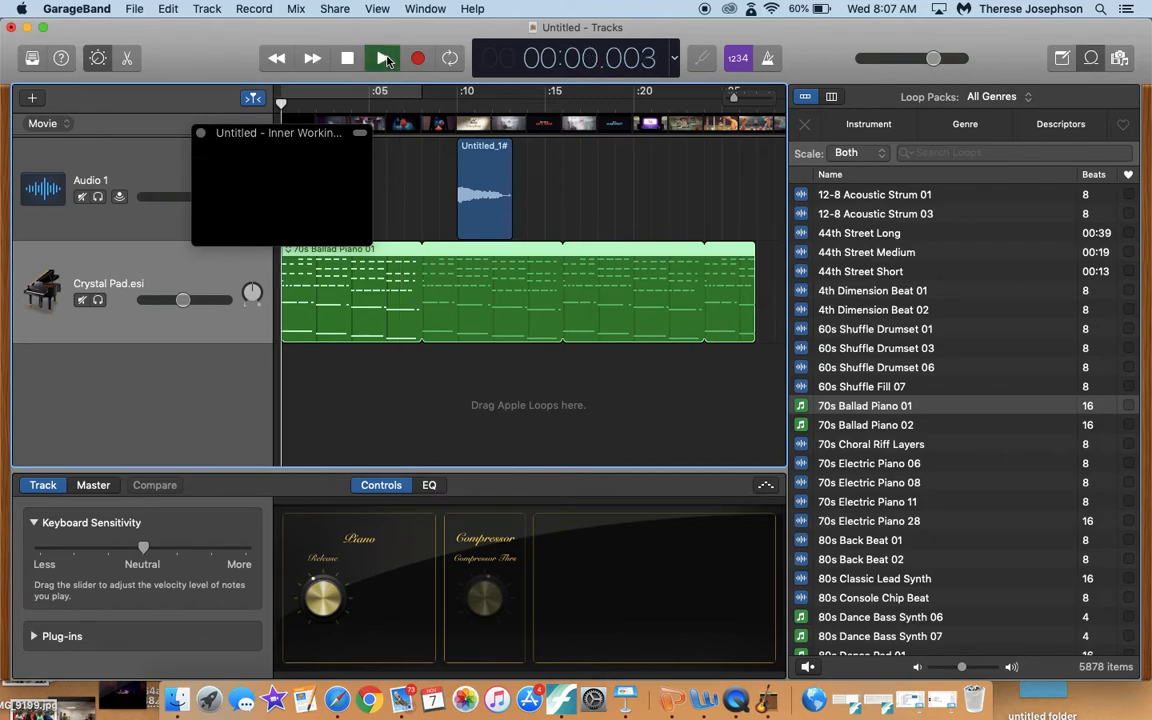
{"action": "left_click", "coordinate": [384, 59]}
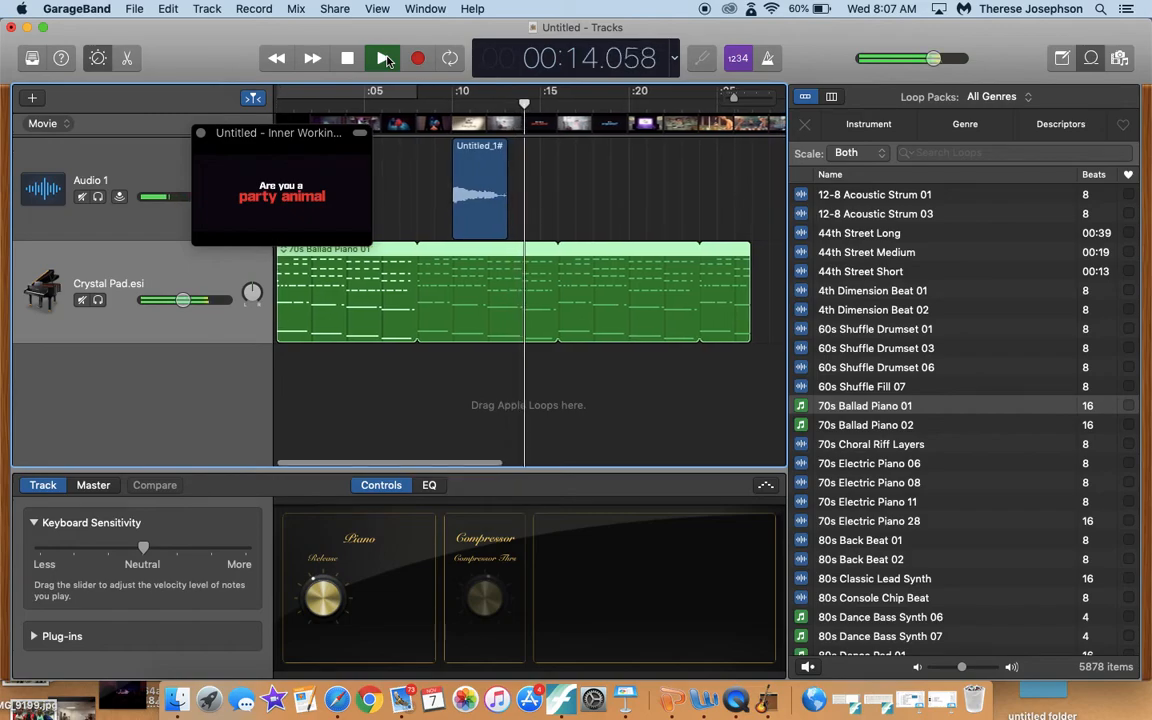
{"action": "left_click", "coordinate": [345, 58]}
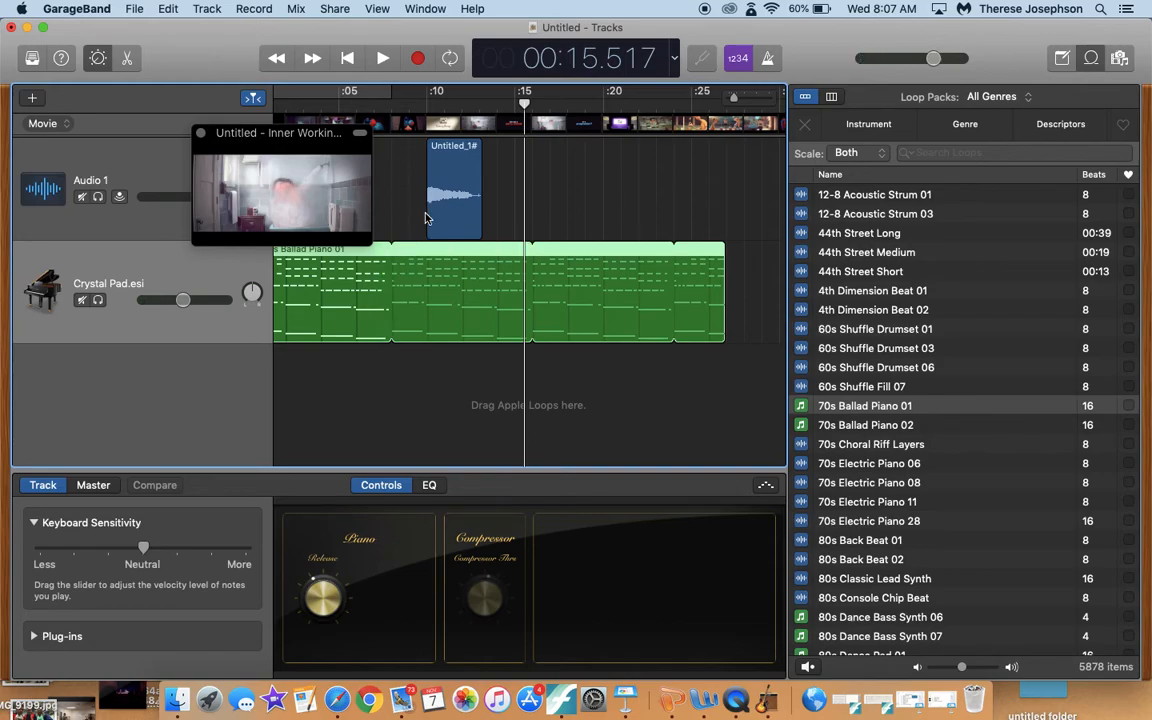
Step: Filter the loops by the Clavinet instrument, show the genre filters, and preview the Disco Fever Clav loop
{"action": "scroll", "coordinate": [826, 516], "scroll_direction": "down", "scroll_amount": 10}
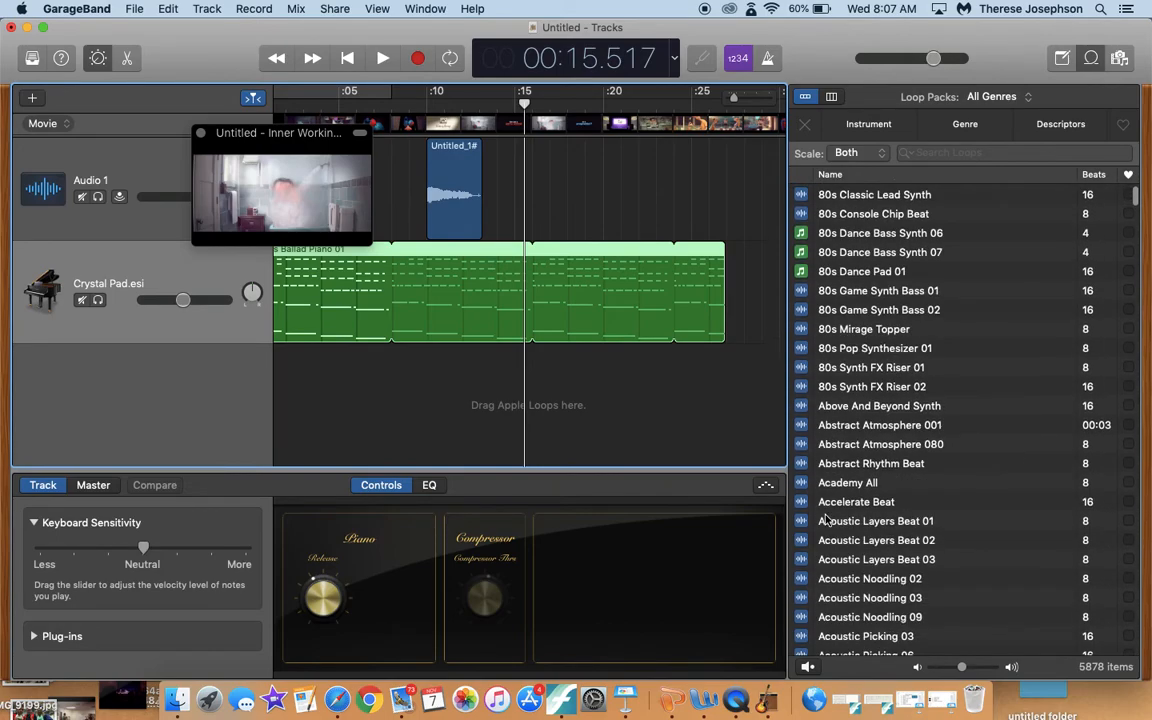
{"action": "left_click", "coordinate": [869, 125]}
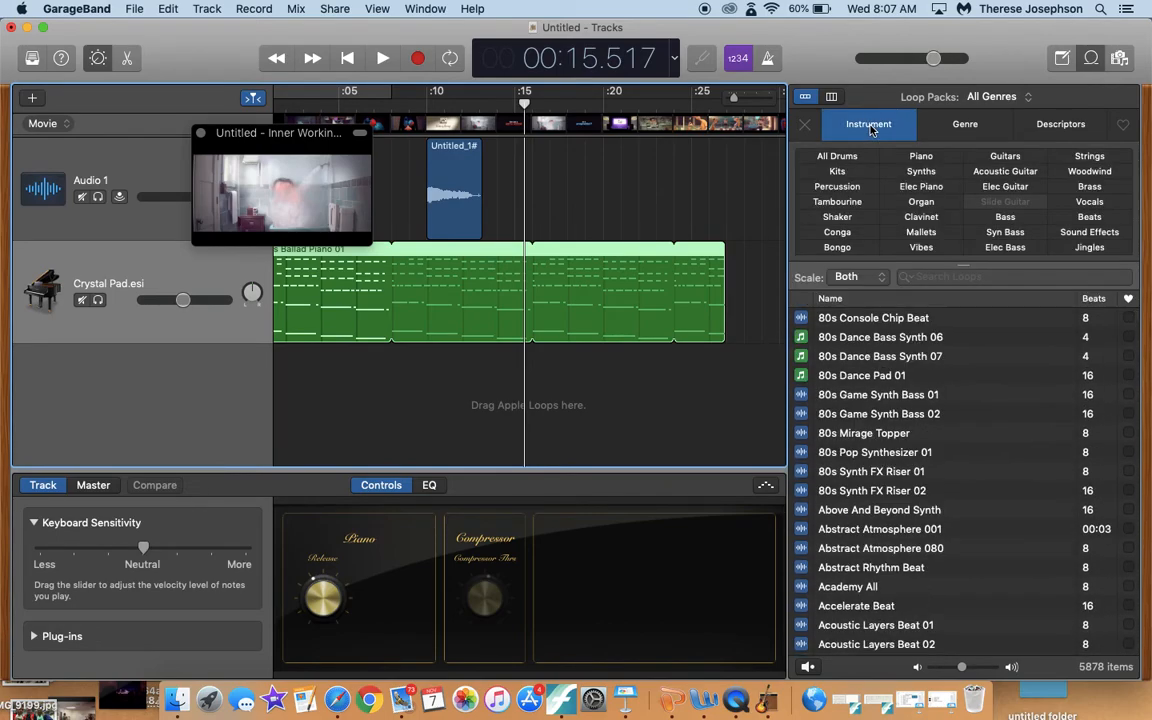
{"action": "left_click", "coordinate": [922, 218]}
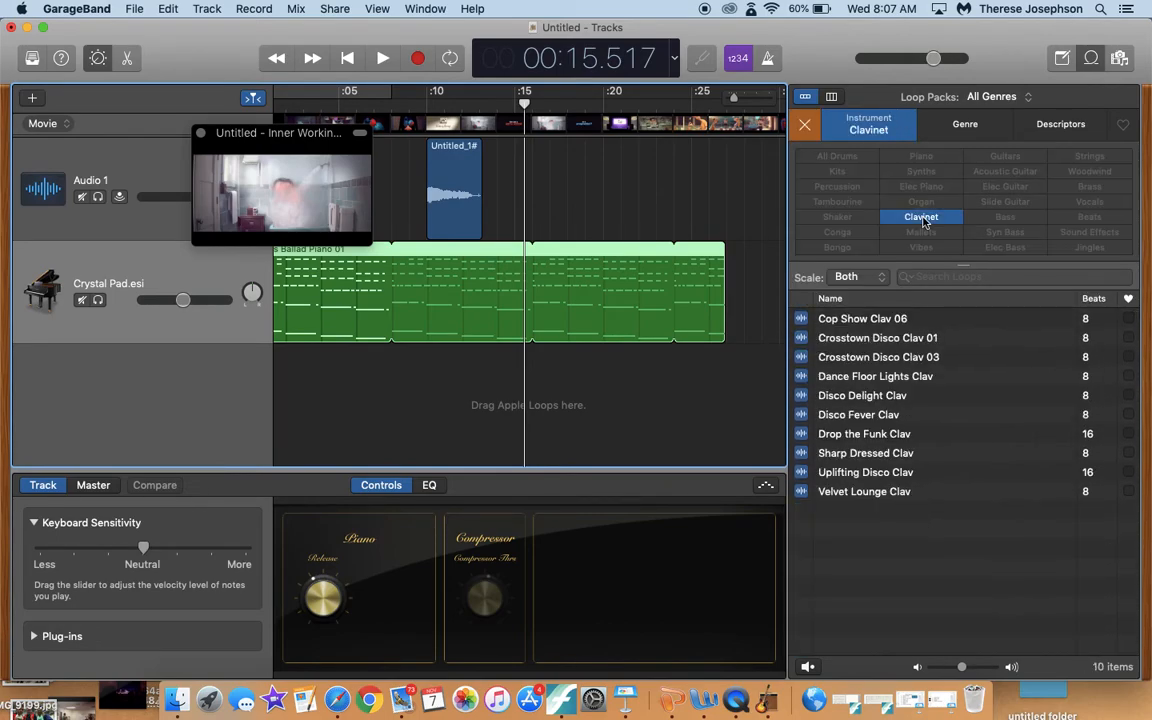
{"action": "left_click", "coordinate": [952, 128]}
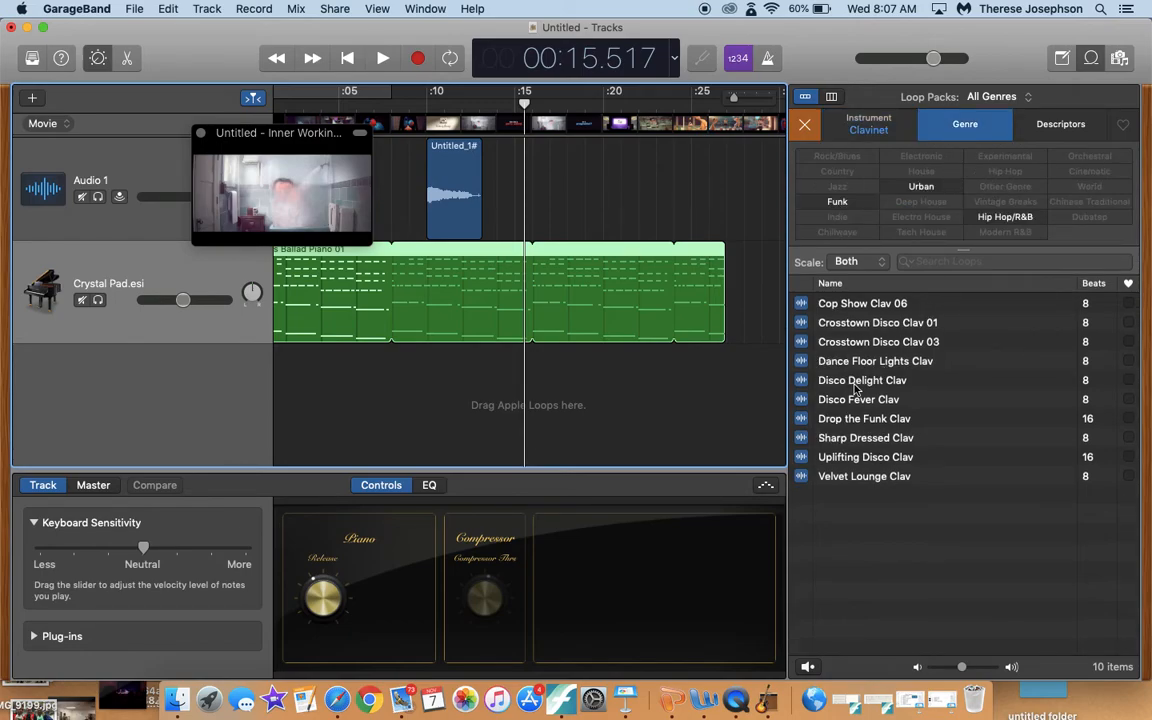
{"action": "left_click", "coordinate": [810, 402]}
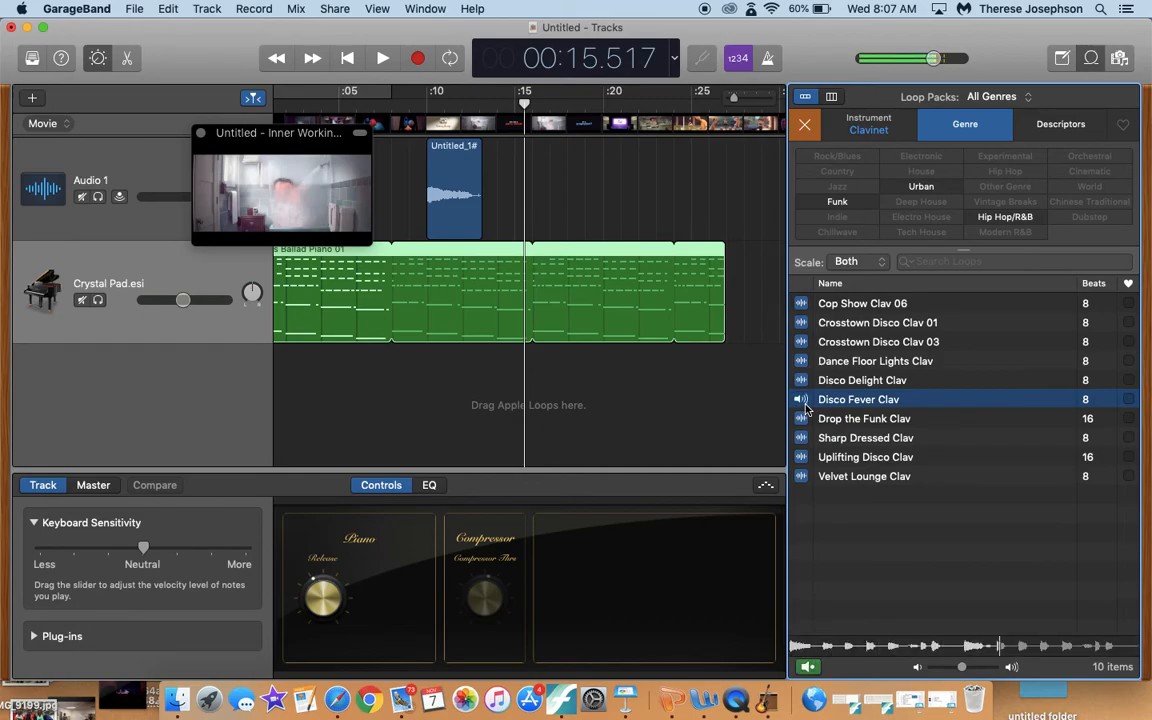
Step: Place the Disco Fever Clav loop on a new track at about 16 seconds and play from about 14 seconds, then stop
{"action": "left_click_drag", "start_coordinate": [800, 400], "coordinate": [546, 370]}
{"action": "left_click_drag", "start_coordinate": [525, 104], "coordinate": [502, 104]}
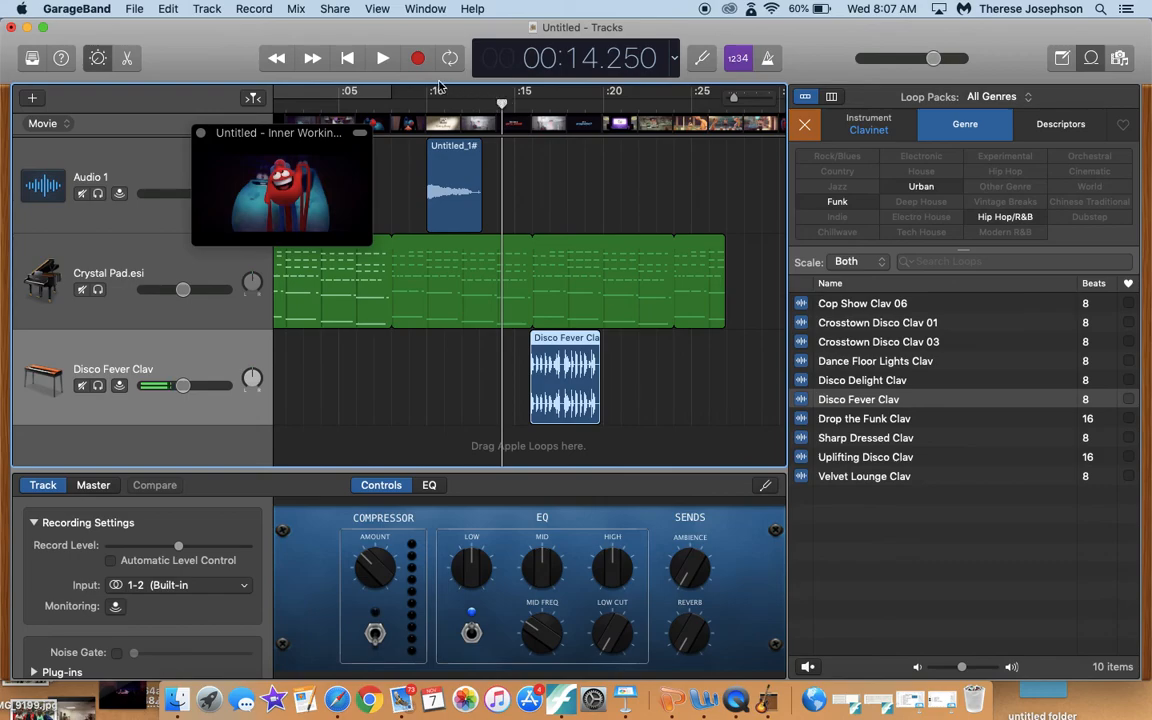
{"action": "left_click", "coordinate": [383, 59]}
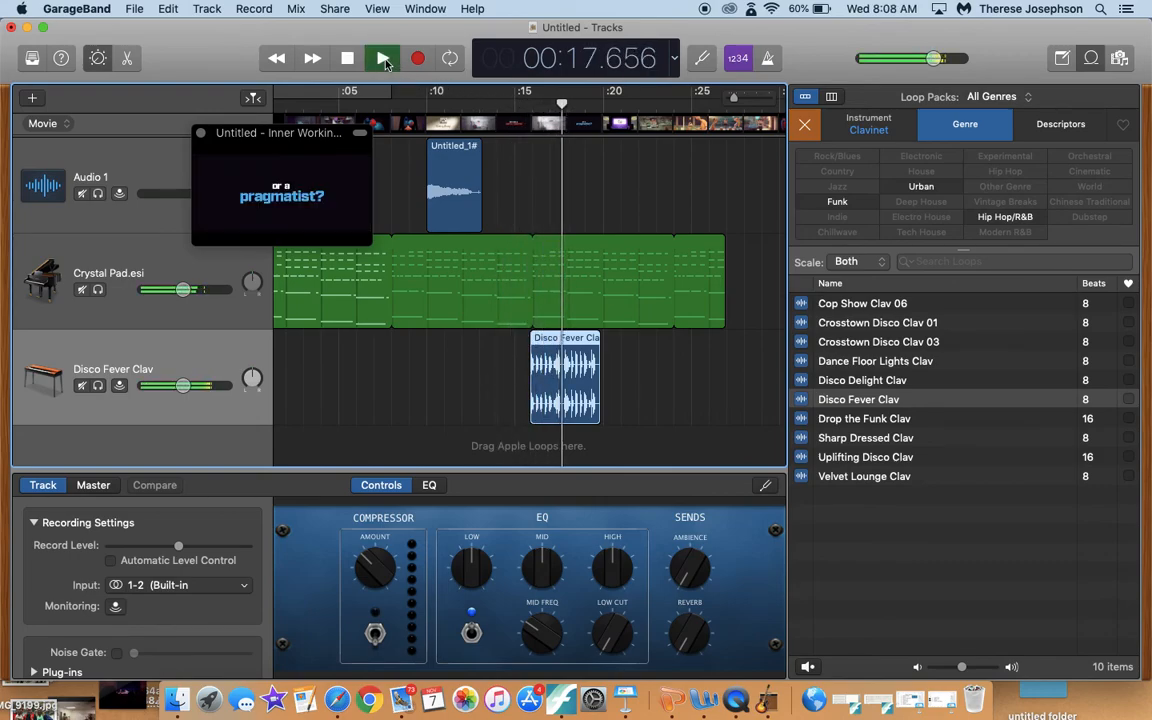
{"action": "left_click", "coordinate": [348, 59]}
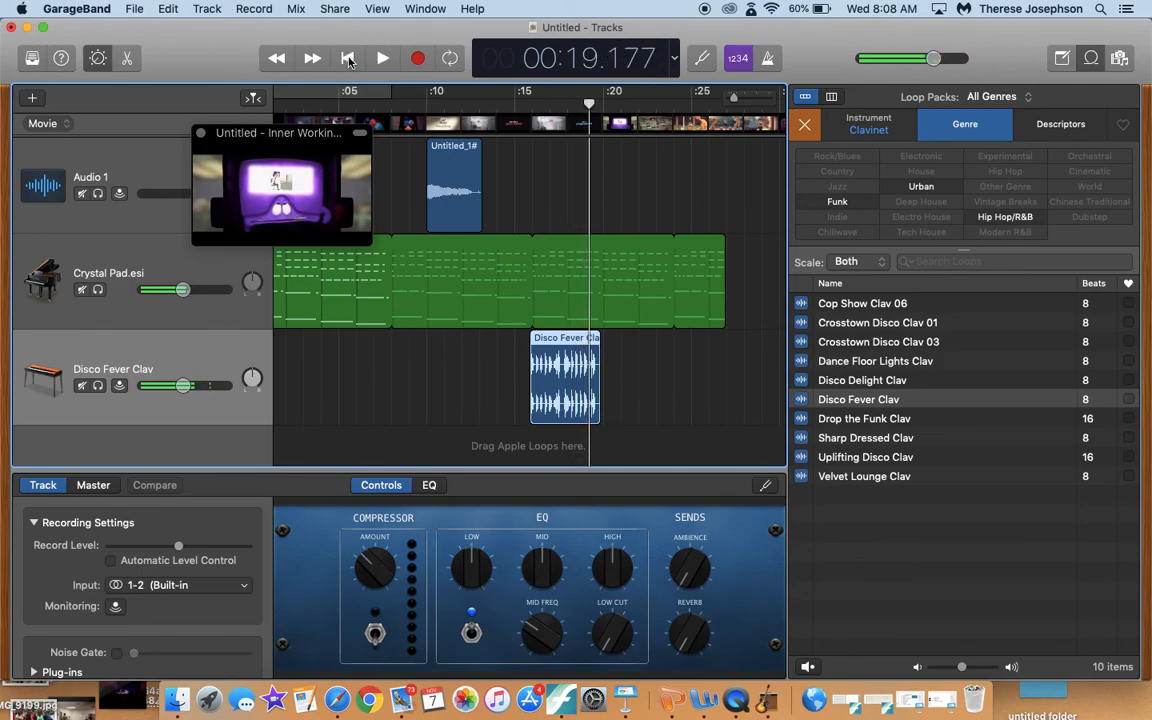